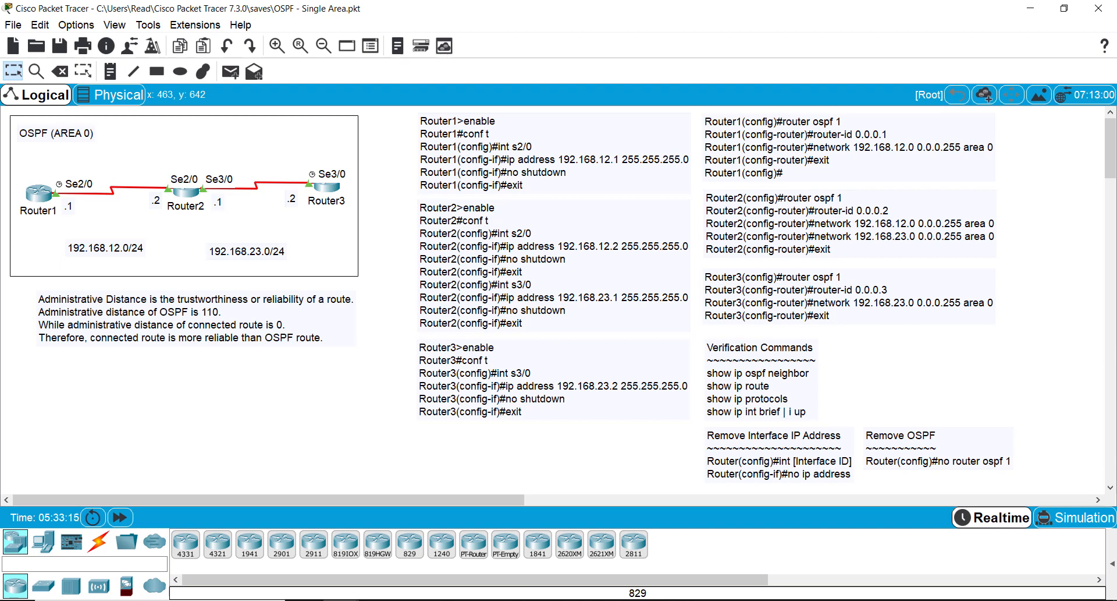
# Open Router1's command line, enter privileged mode and check its IP routing protocols with sh ip pro
pyautogui.click(38, 198)
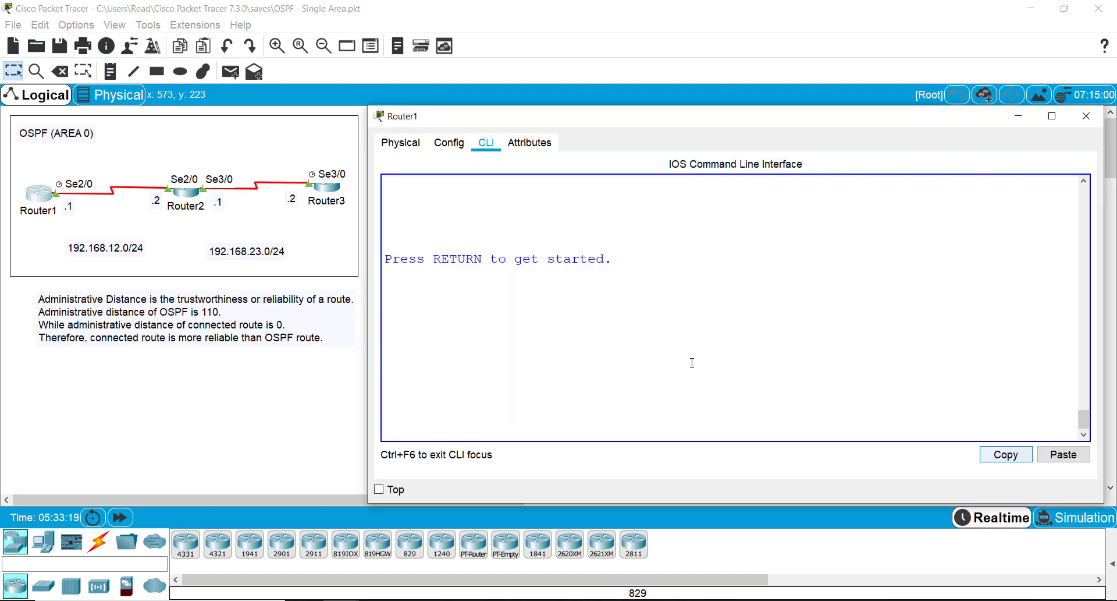
pyautogui.press('Return')
pyautogui.press('Return')
pyautogui.write('en')
pyautogui.press('Return')
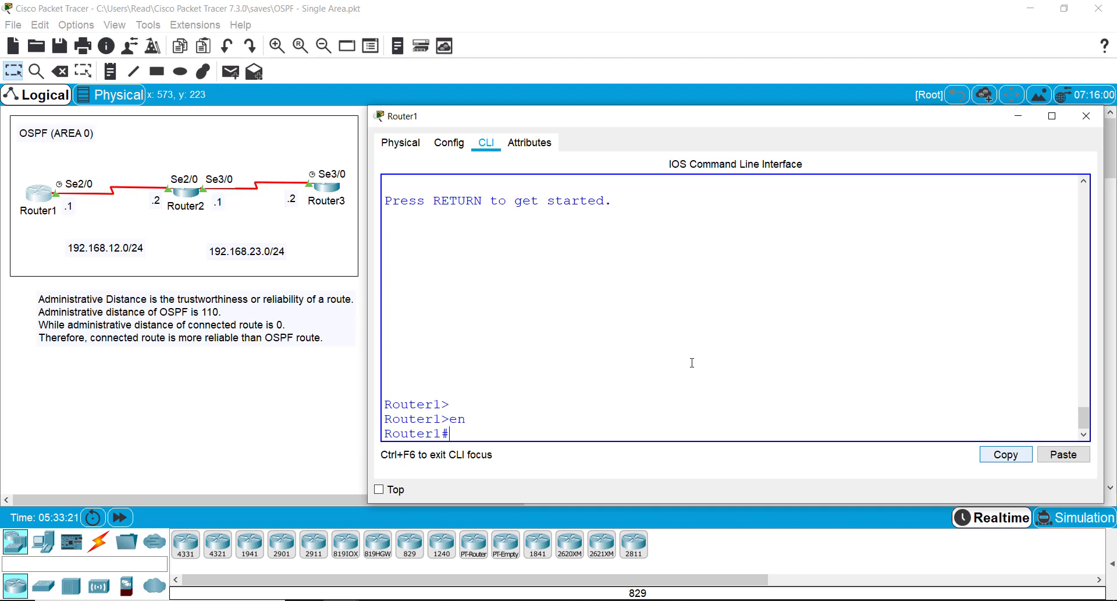
pyautogui.write('sh ip p')
pyautogui.write('ro')
pyautogui.press('Return')
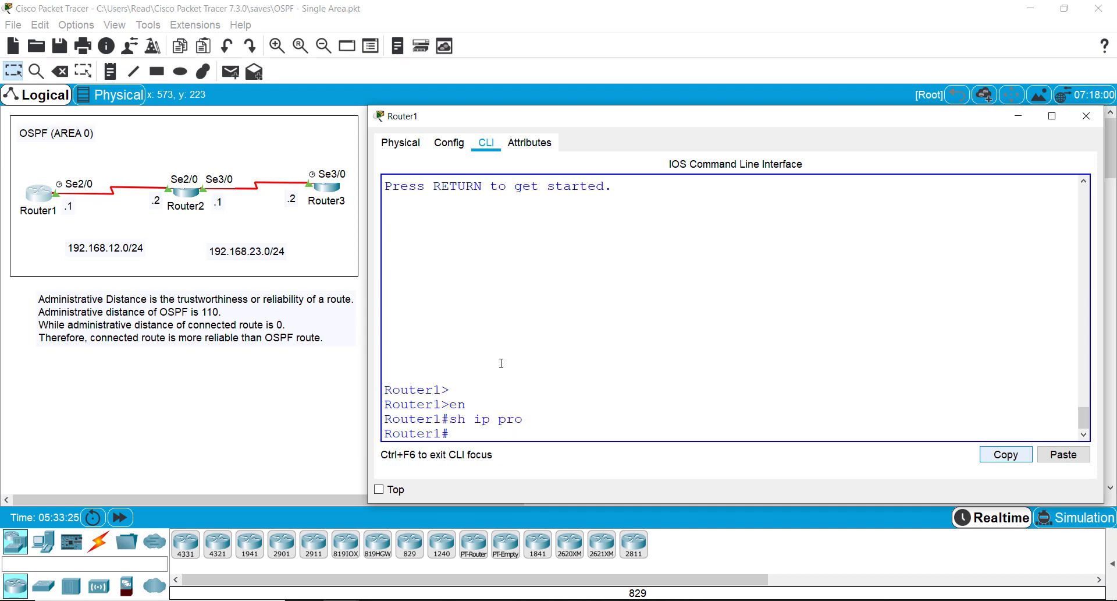
# Open Router2's command line, enter privileged mode and check its IP routing protocols with sh ip pro
pyautogui.click(186, 193)
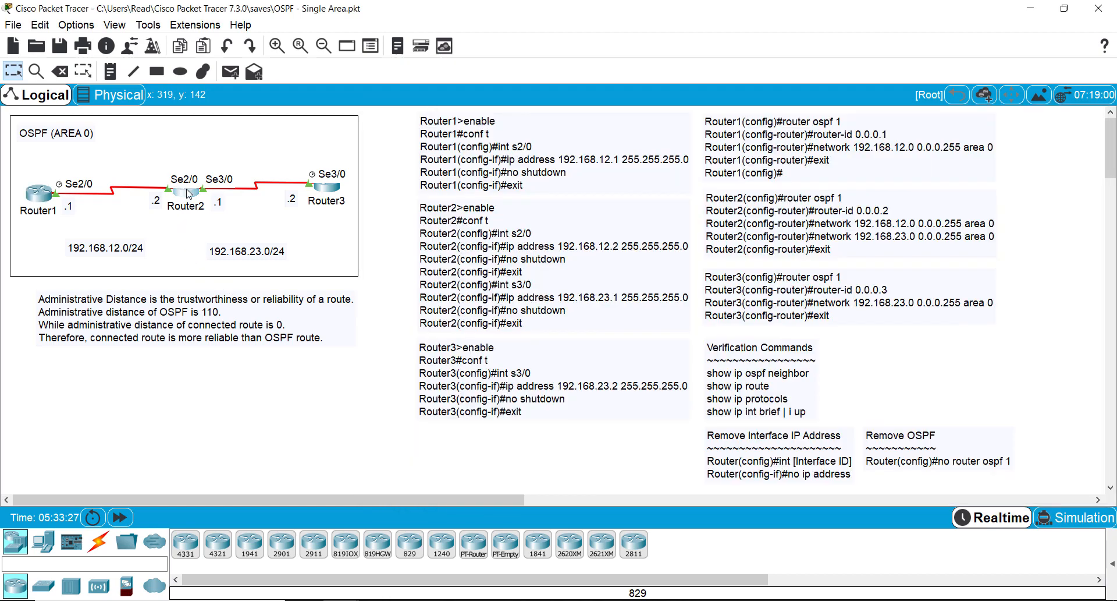
pyautogui.press('Return')
pyautogui.press('Return')
pyautogui.write('en')
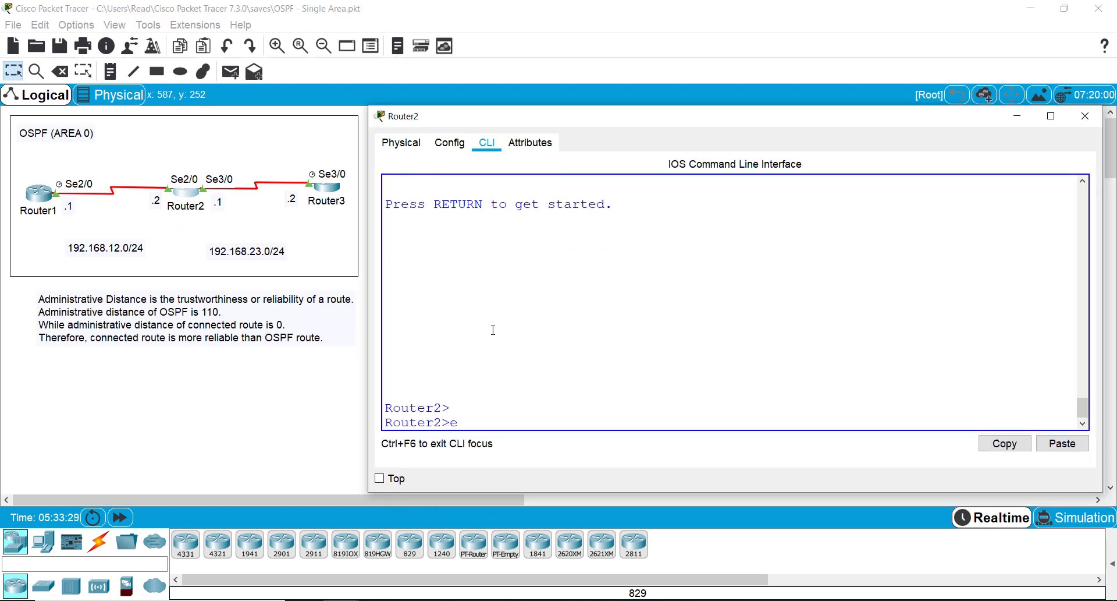
pyautogui.press('Return')
pyautogui.write('sh ip pro')
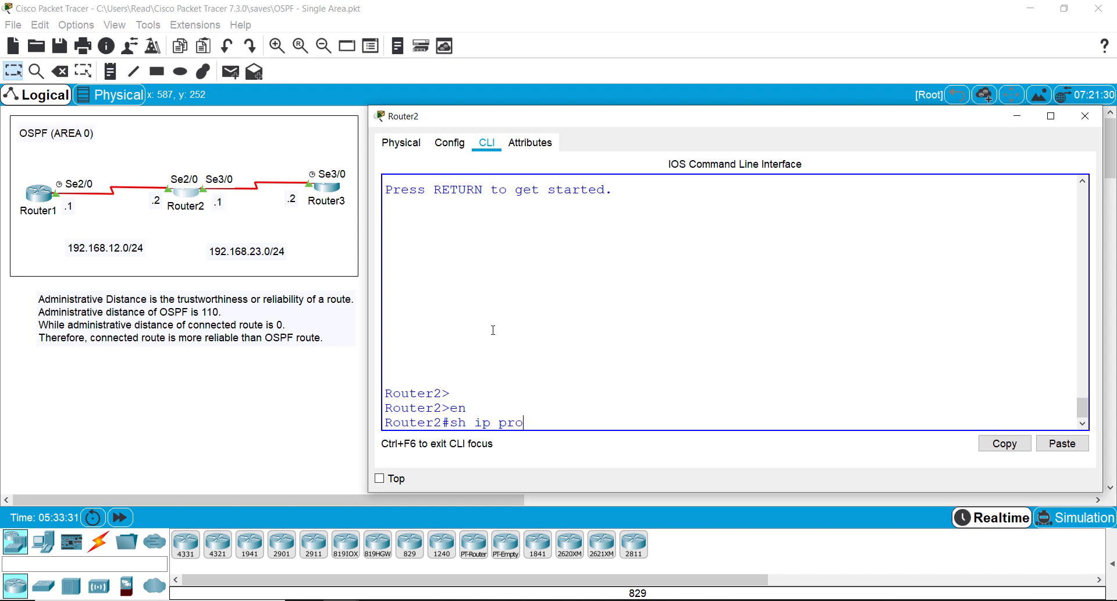
pyautogui.press('Return')
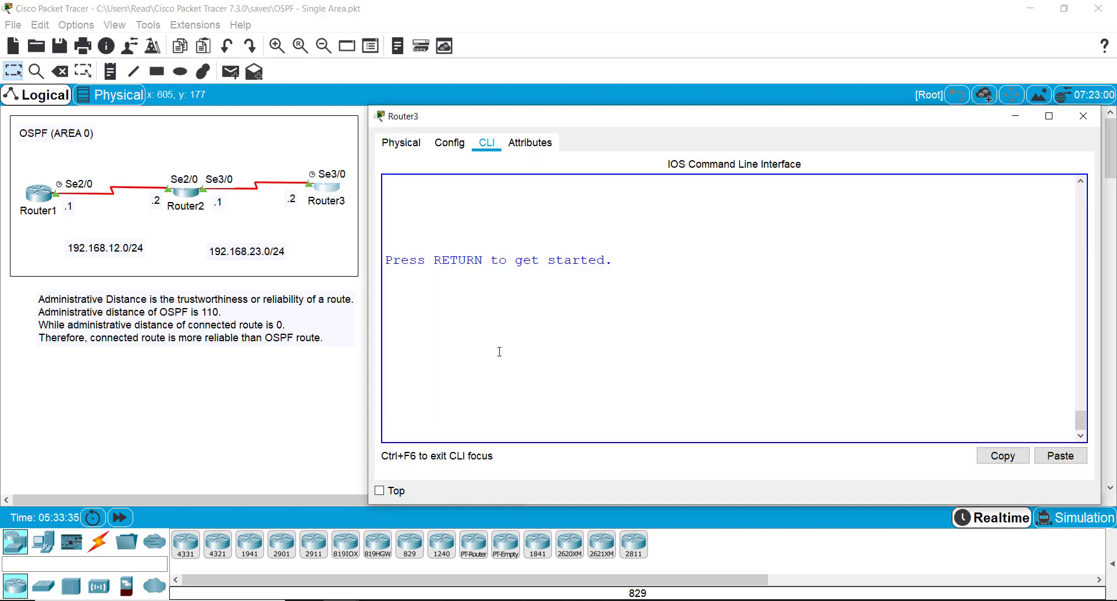
# Enter privileged mode on Router3 and check its IP routing protocols with sh ip pro
pyautogui.press('Return')
pyautogui.press('Return')
pyautogui.write('en')
pyautogui.press('Return')
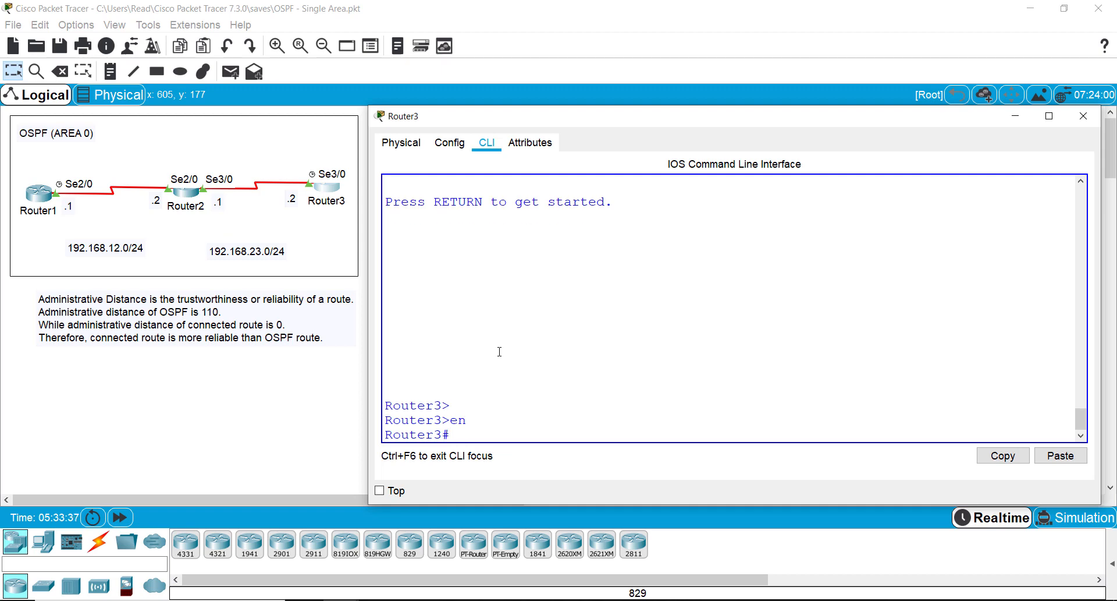
pyautogui.write('sh ip pro')
pyautogui.press('Return')
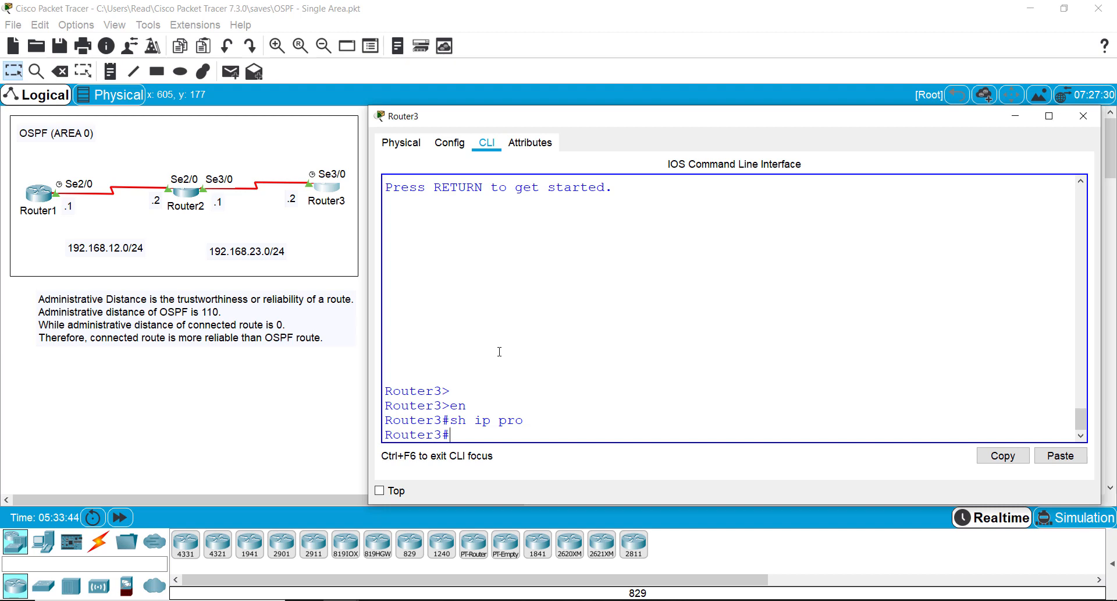
# On Router1, enter global configuration mode and start OSPF process 1 with router ID 0.0.0.1
pyautogui.click(44, 198)
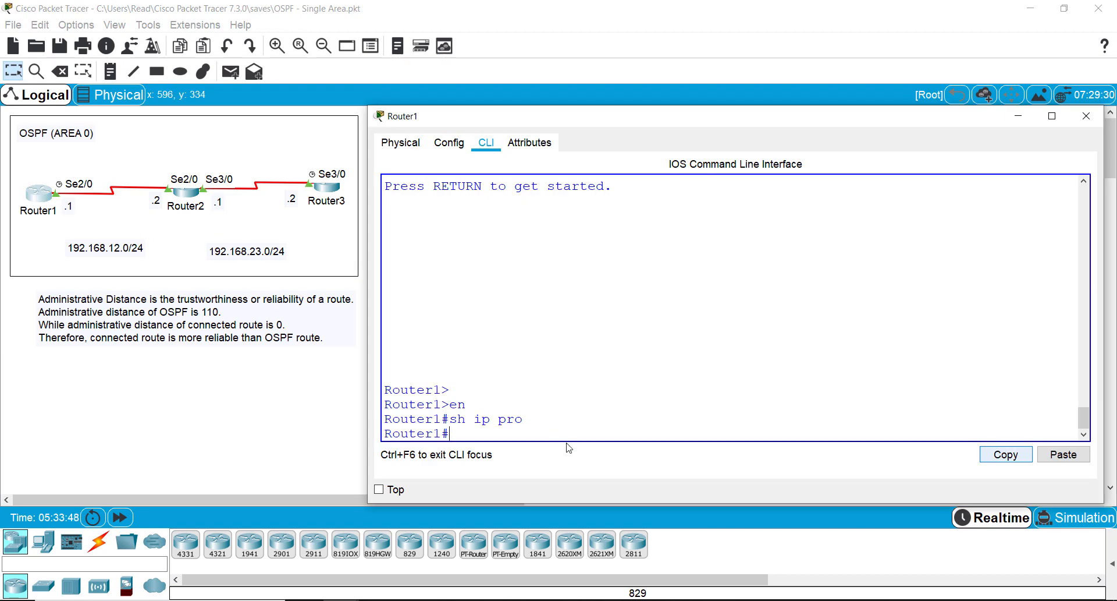
pyautogui.write('conf t')
pyautogui.press('Return')
pyautogui.press('Return')
pyautogui.press('Return')
pyautogui.press('Return')
pyautogui.press('Return')
pyautogui.press('Return')
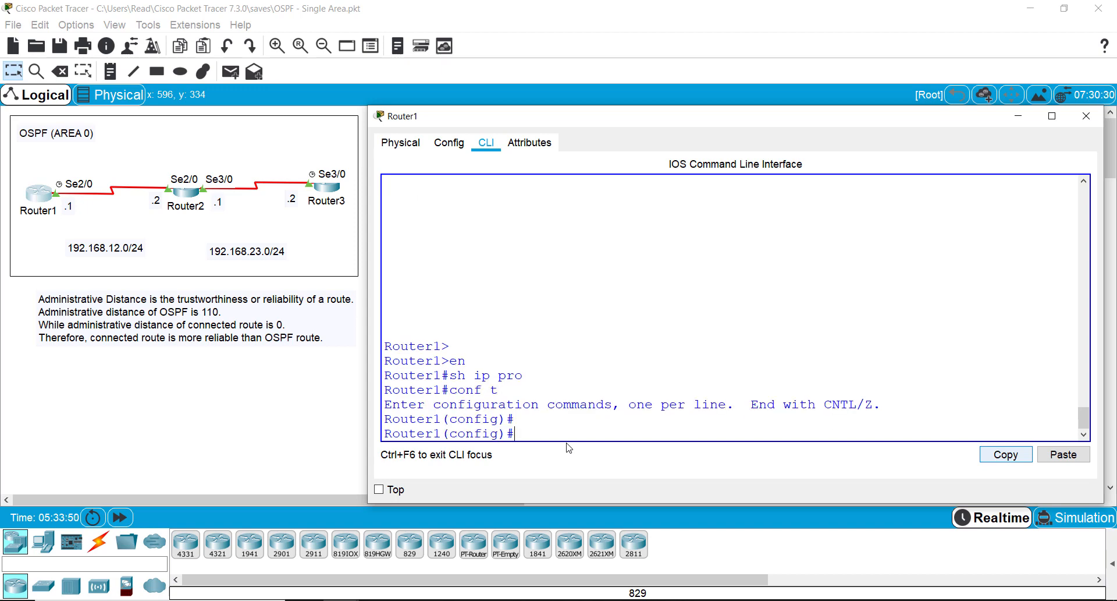
pyautogui.write('router ospf 1')
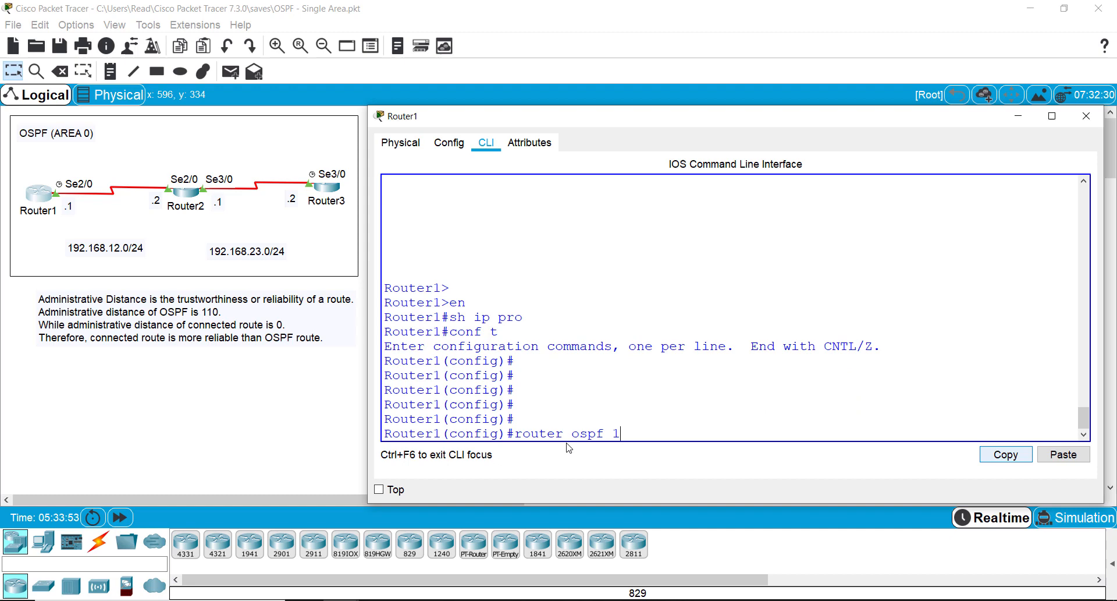
pyautogui.press('Return')
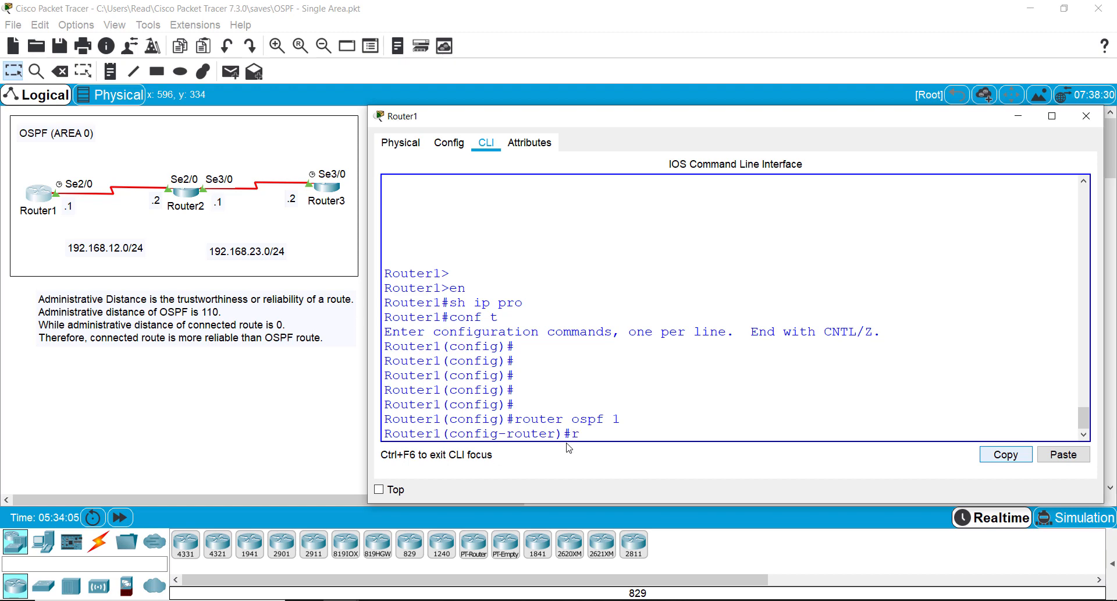
pyautogui.write('outer-id 0.0.0.1')
pyautogui.press('Return')
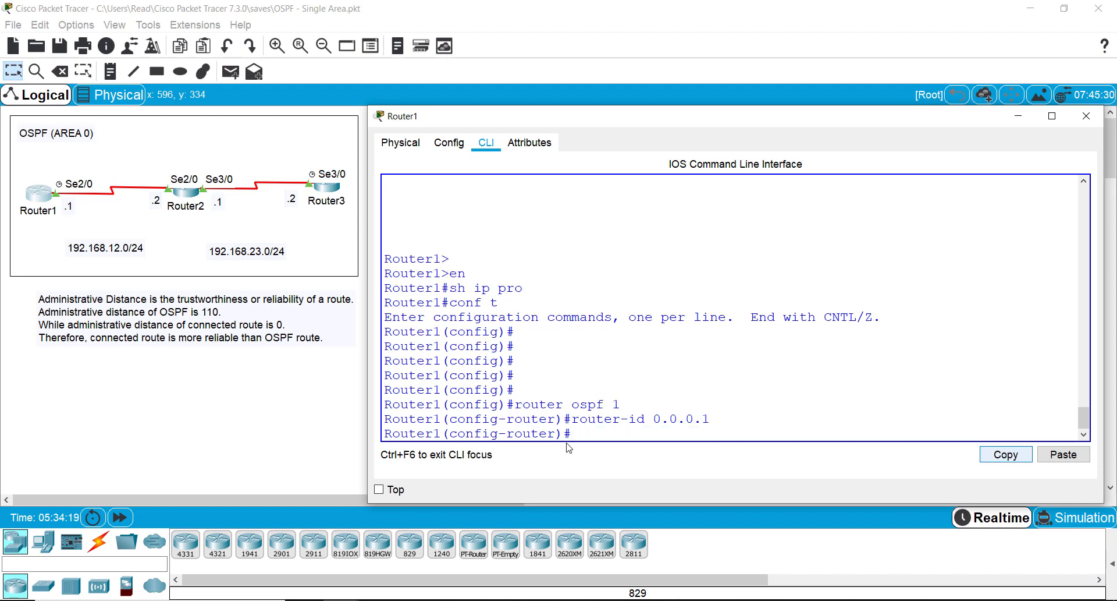
# Advertise network 192.168.12.0 with wildcard 0.0.0.255 in area 0 on Router1, and exit OSPF configuration
pyautogui.write('network')
pyautogui.write('192.168.12.0')
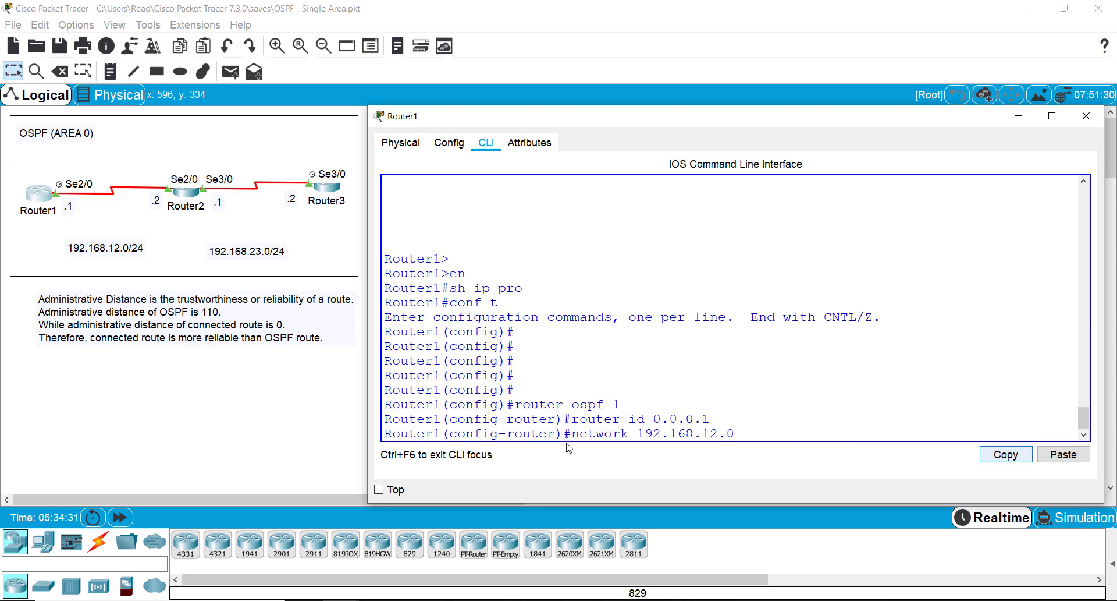
pyautogui.write(' 0.0.0.255 area 0')
pyautogui.press('Return')
pyautogui.write('exit')
pyautogui.press('Return')
pyautogui.press('Return')
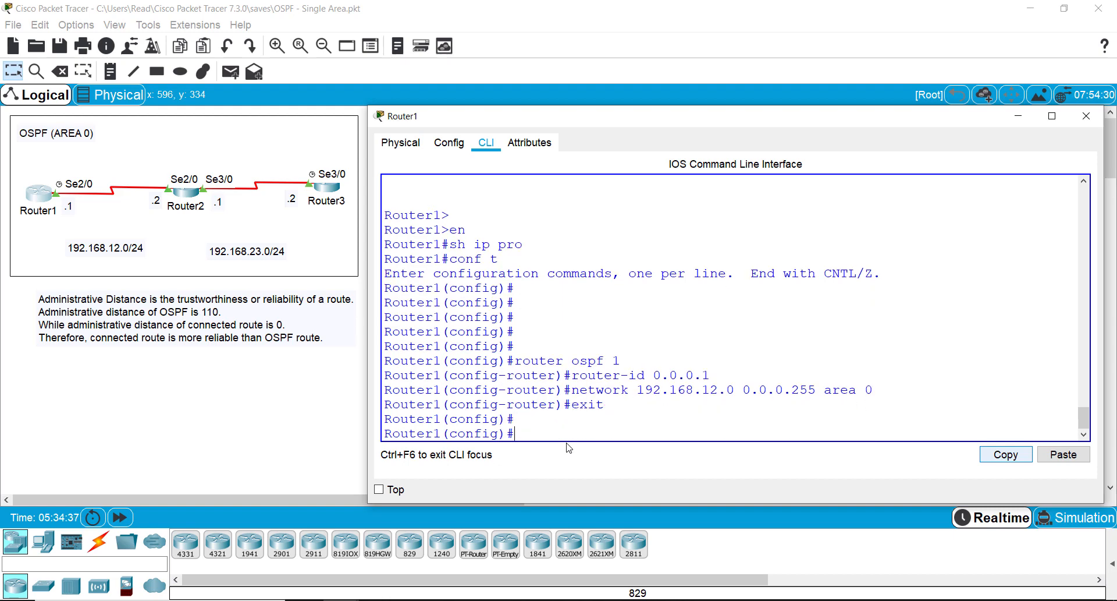
pyautogui.press('Return')
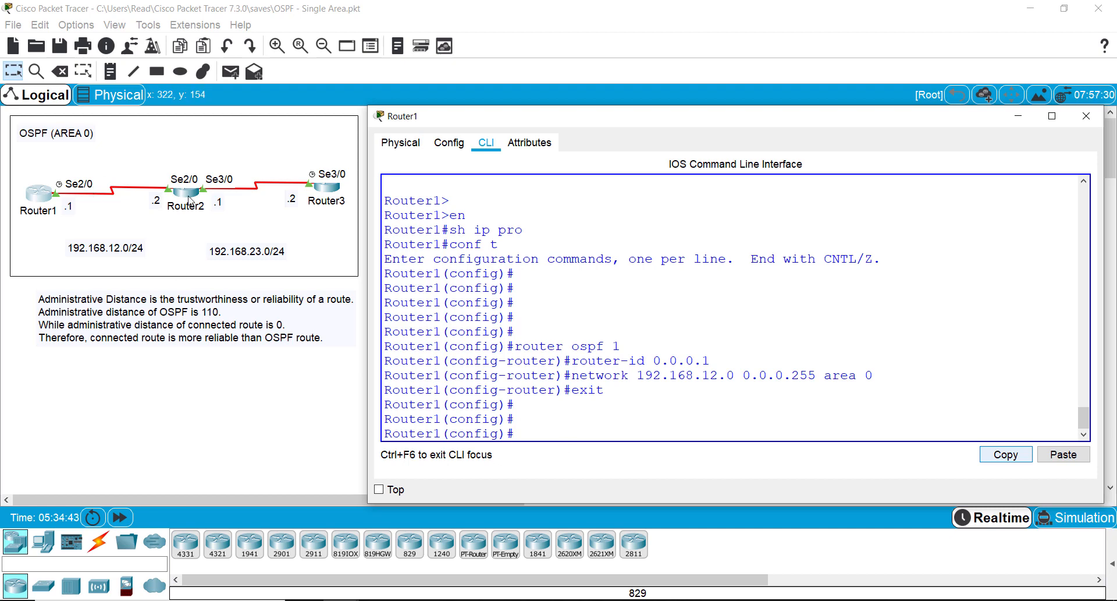
# On Router2, enter global configuration mode and start OSPF process 1
pyautogui.click(191, 196)
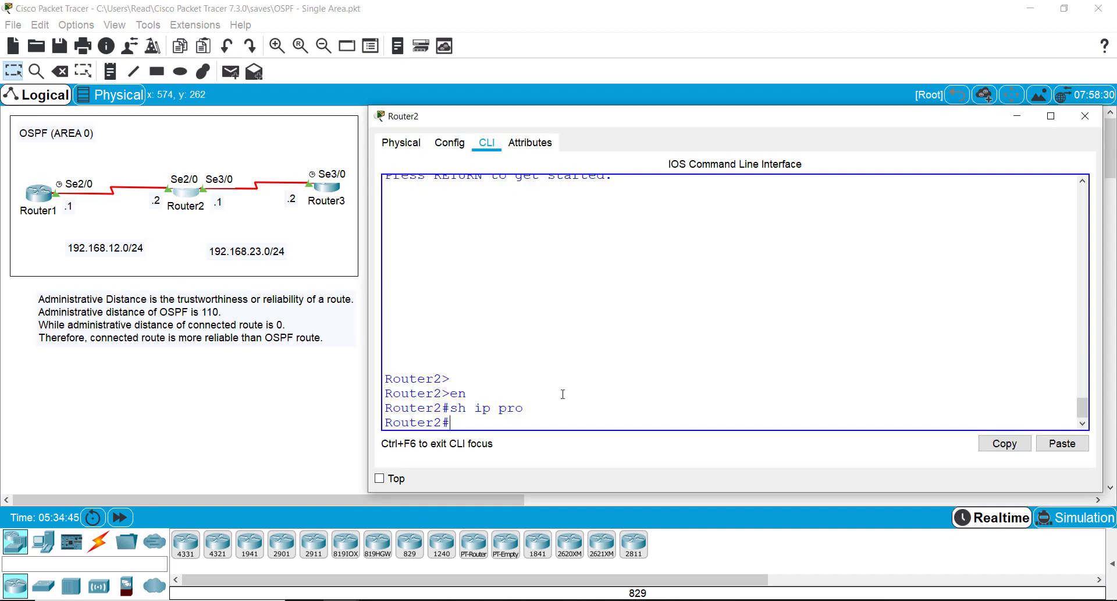
pyautogui.write('conf t')
pyautogui.press('Return')
pyautogui.press('Return')
pyautogui.press('Return')
pyautogui.press('Return')
pyautogui.press('Return')
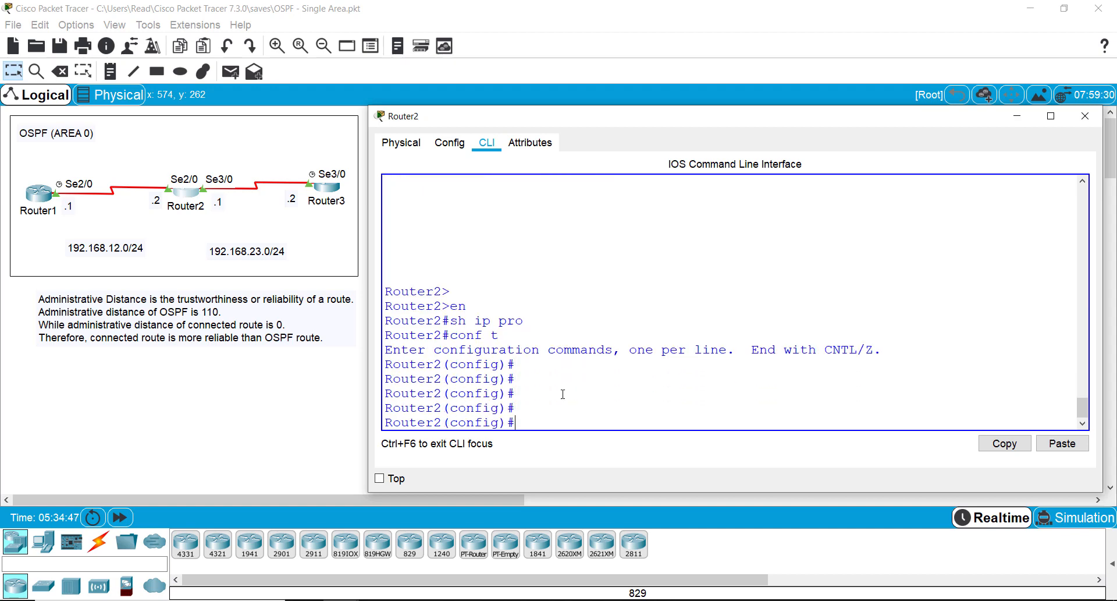
pyautogui.write('router ospf 1')
pyautogui.press('Return')
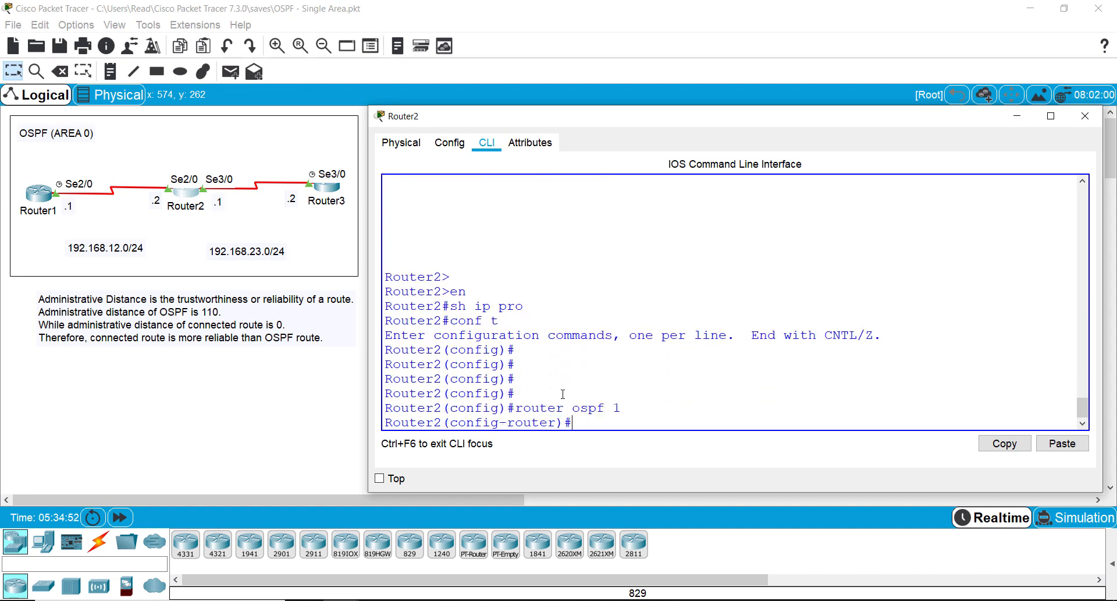
# Set Router2's OSPF router ID to 0.0.0.2
pyautogui.write('router-id 0.0.0.0')
pyautogui.press('BackSpace')
pyautogui.write('2')
pyautogui.press('Return')
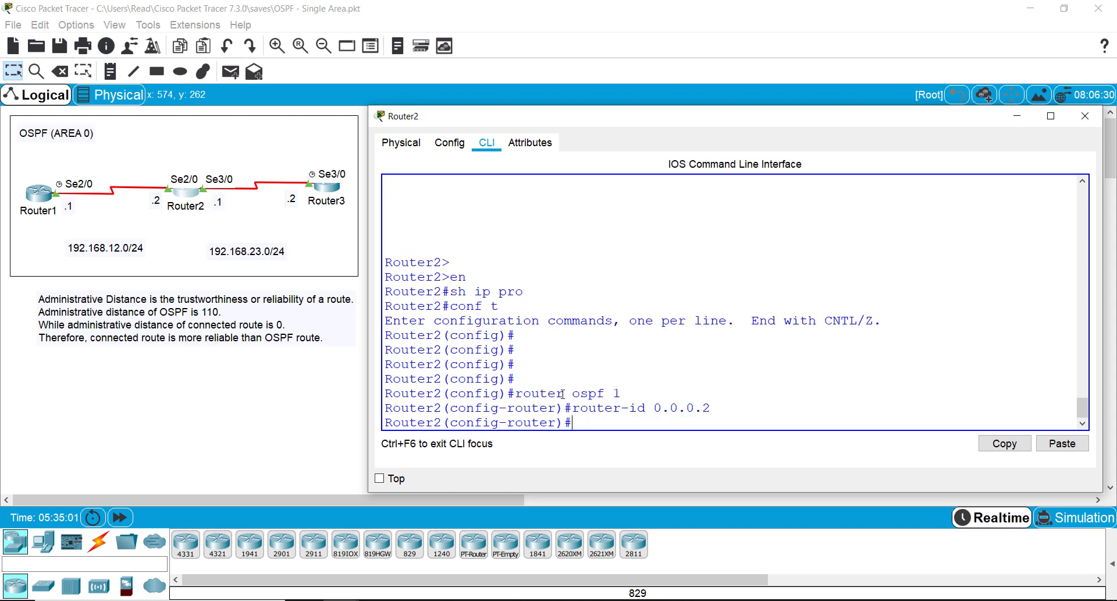
# Advertise network 192.168.12.0 with wildcard 0.0.0.255 in area 0 on Router2
pyautogui.write('network 192.168.12.0')
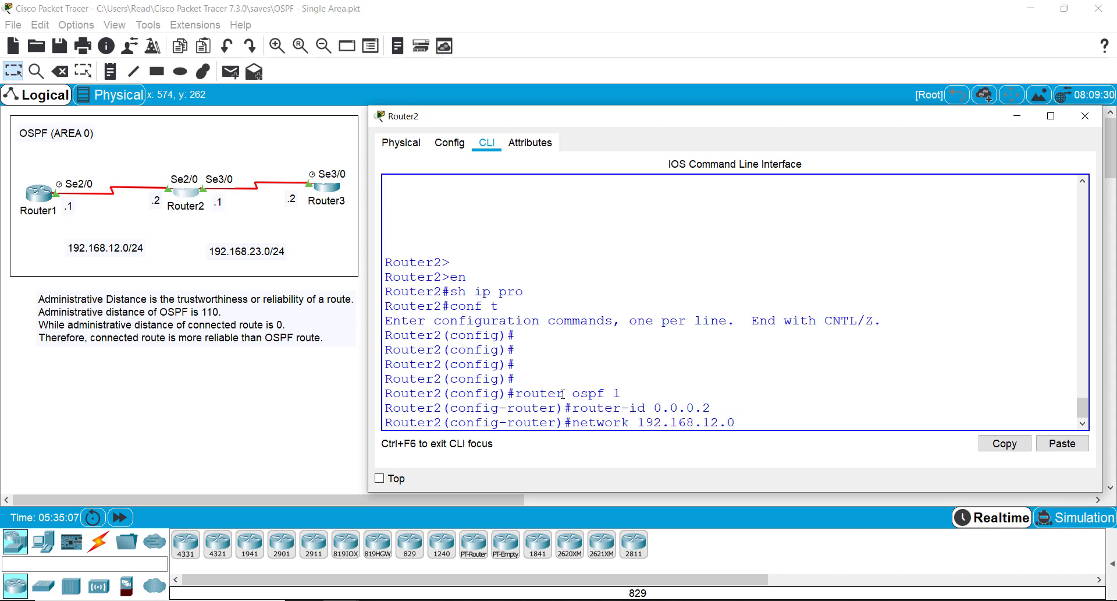
pyautogui.write(' 0.0.0.255 area ')
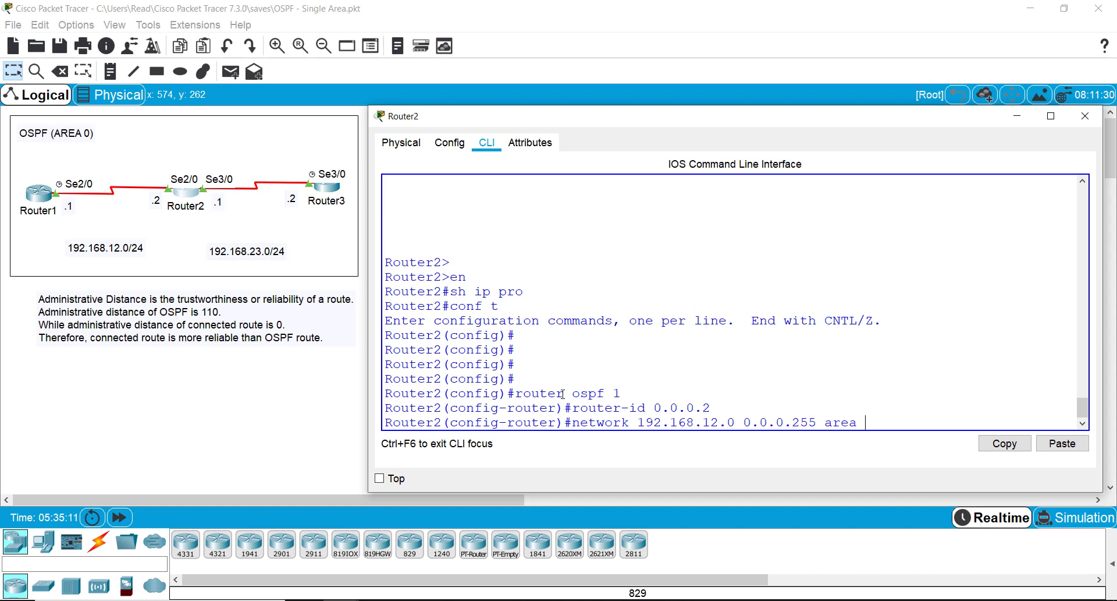
pyautogui.write('0')
pyautogui.press('Return')
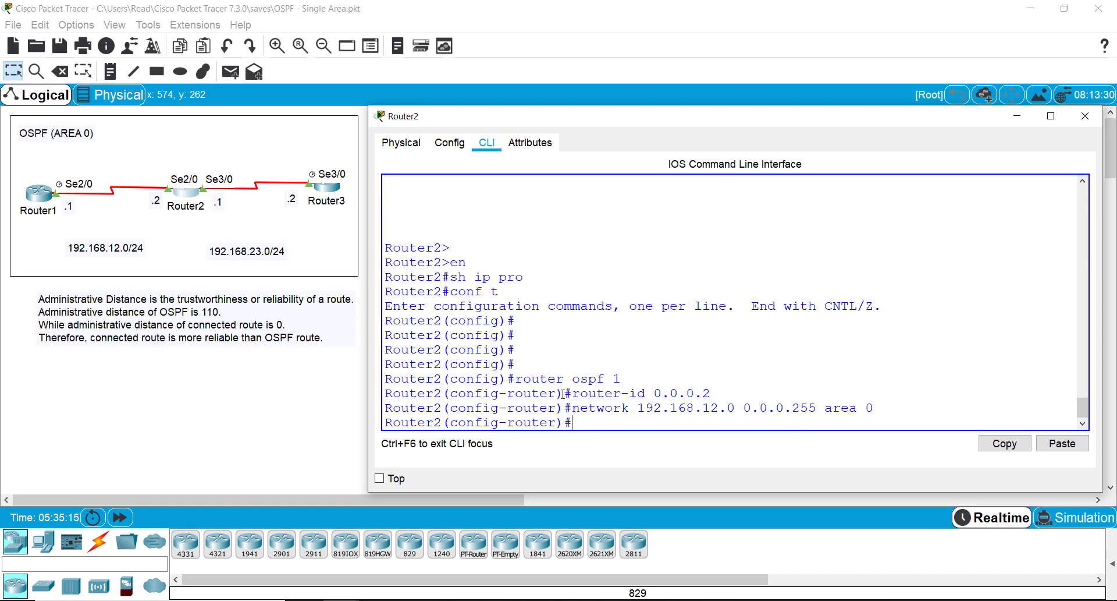
pyautogui.press('Return')
pyautogui.press('Return')
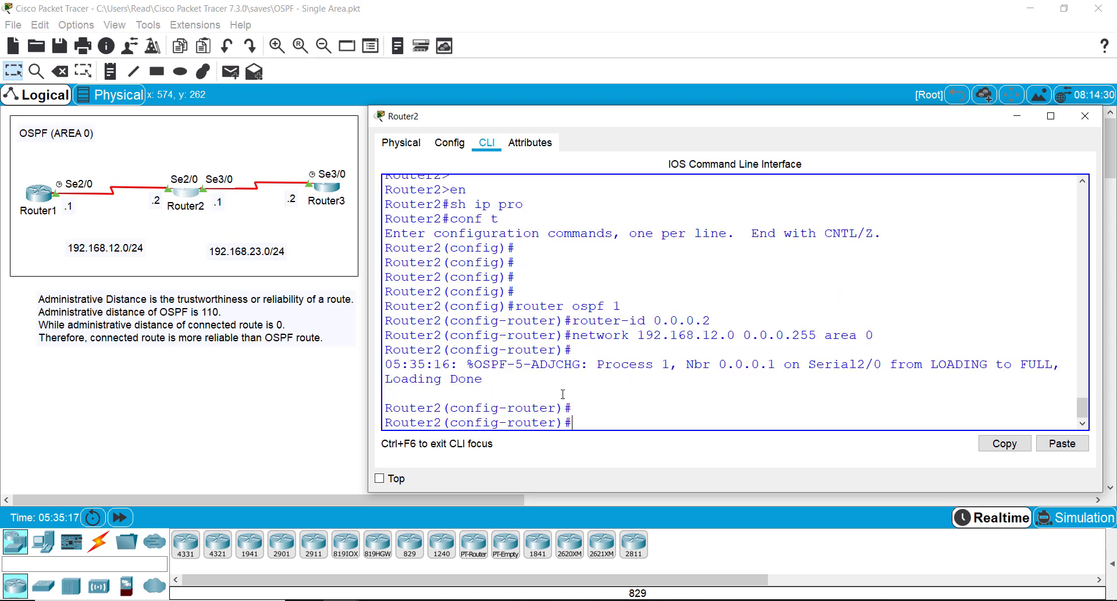
# Advertise network 192.168.23.0 with wildcard 0.0.0.255 in area 0 on Router2, and exit OSPF configuration
pyautogui.write('network 192.168.23.0 ')
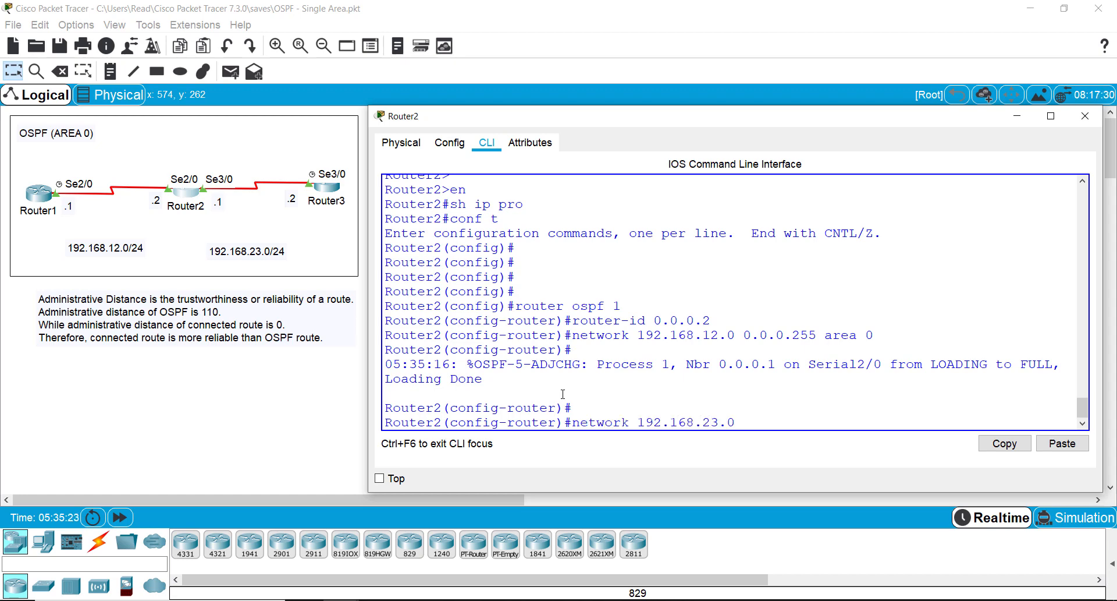
pyautogui.write('0.0.0.255 area 0')
pyautogui.press('Return')
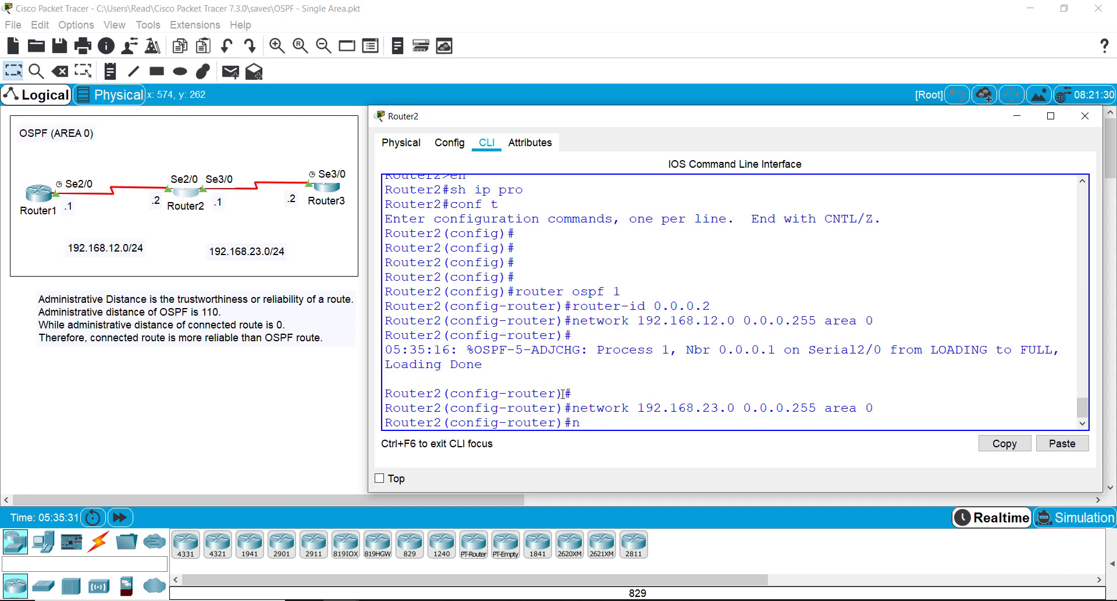
pyautogui.write('exit')
pyautogui.press('Return')
pyautogui.press('Return')
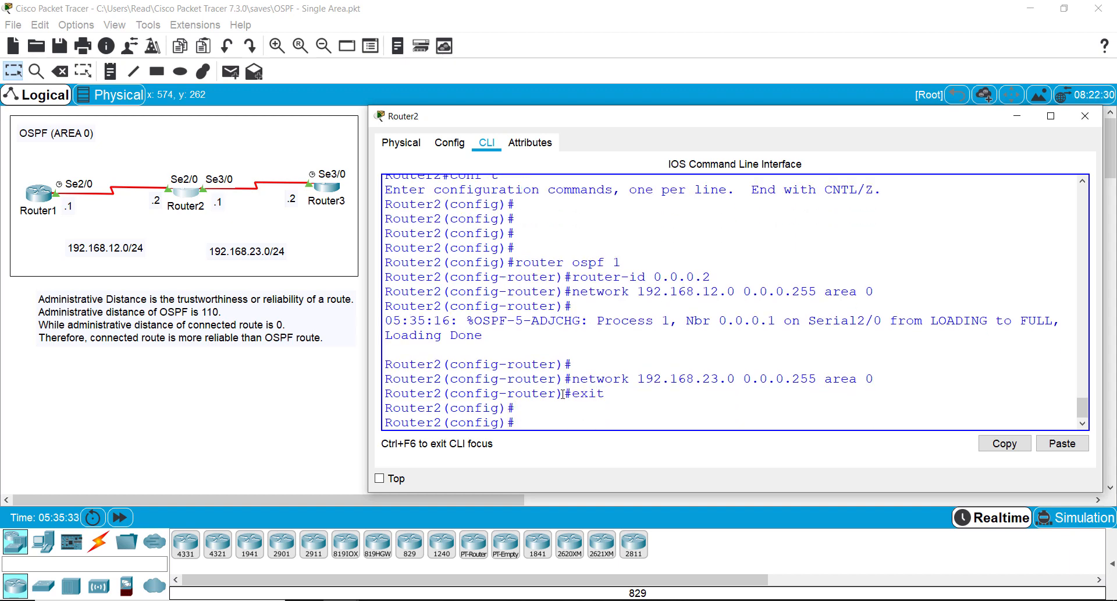
# On Router3, enter global configuration mode and start OSPF process 1 with router ID 0.0.0.3
pyautogui.click(334, 191)
pyautogui.write('conf t')
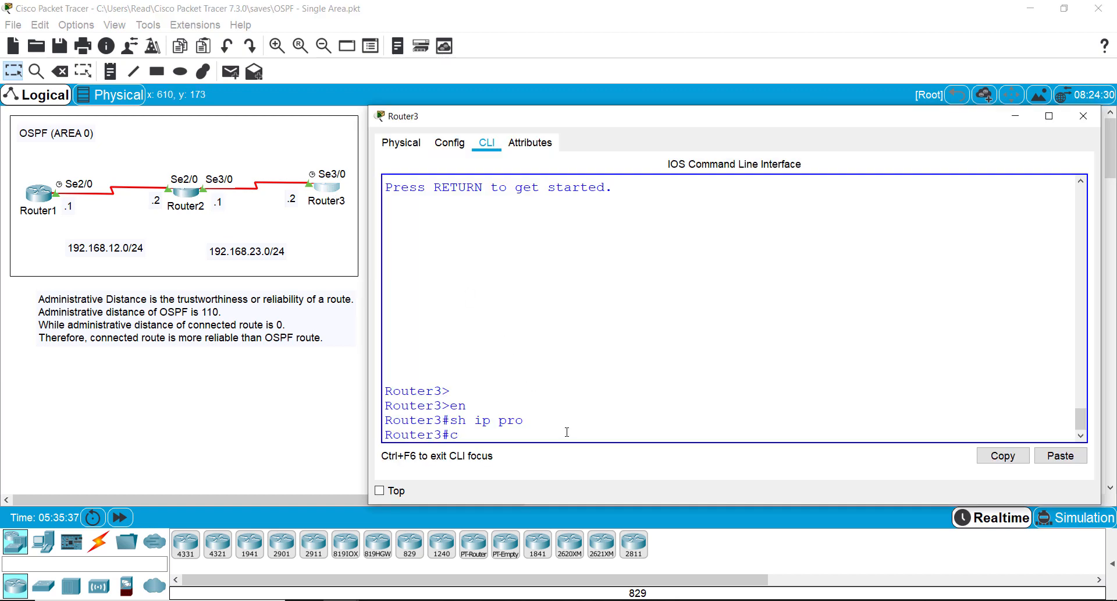
pyautogui.press('Return')
pyautogui.press('Return')
pyautogui.press('Return')
pyautogui.press('Return')
pyautogui.press('Return')
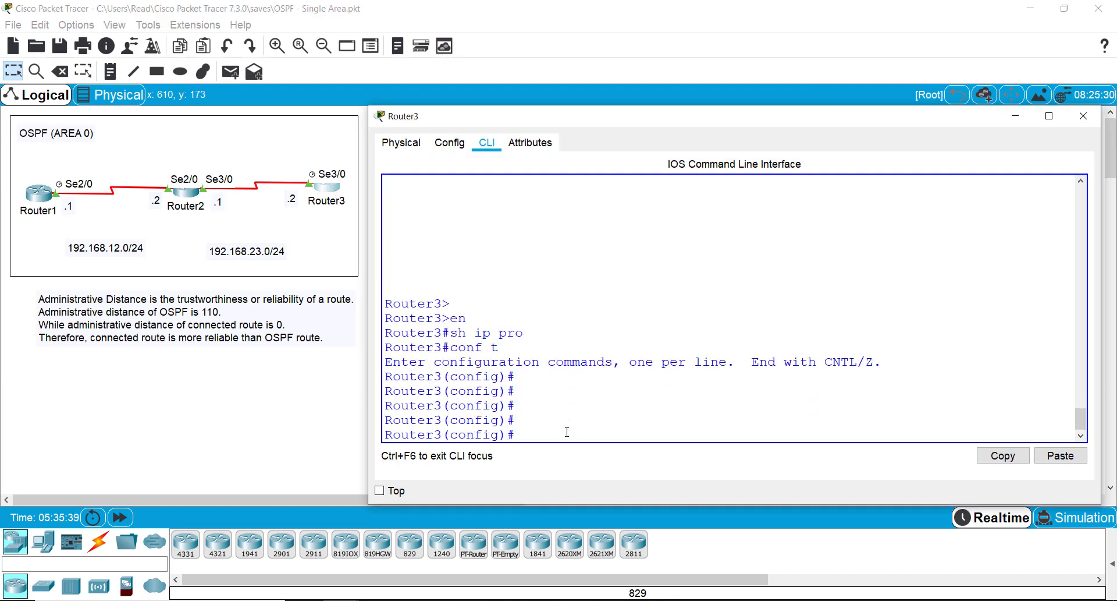
pyautogui.write('router ospf 1')
pyautogui.press('Return')
pyautogui.write('router')
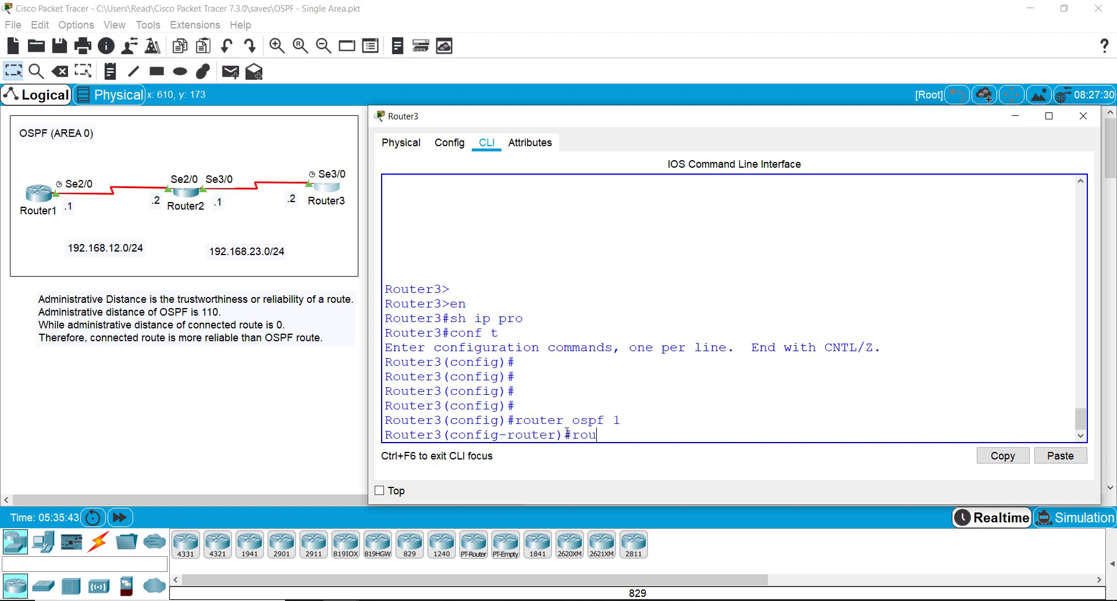
pyautogui.write('-id 0.0.0.3')
pyautogui.press('Return')
# Advertise network 192.168.23.0 with wildcard 0.0.0.255 in area 0 on Router3, and exit OSPF configuration
pyautogui.write('ne')
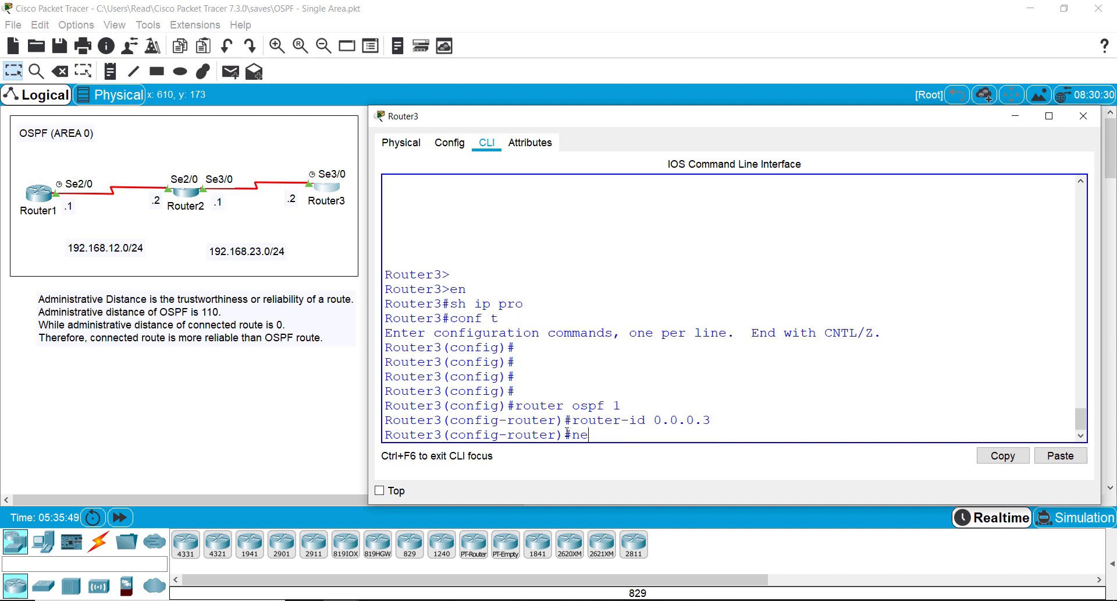
pyautogui.write('twork 192.168.23.0 0.')
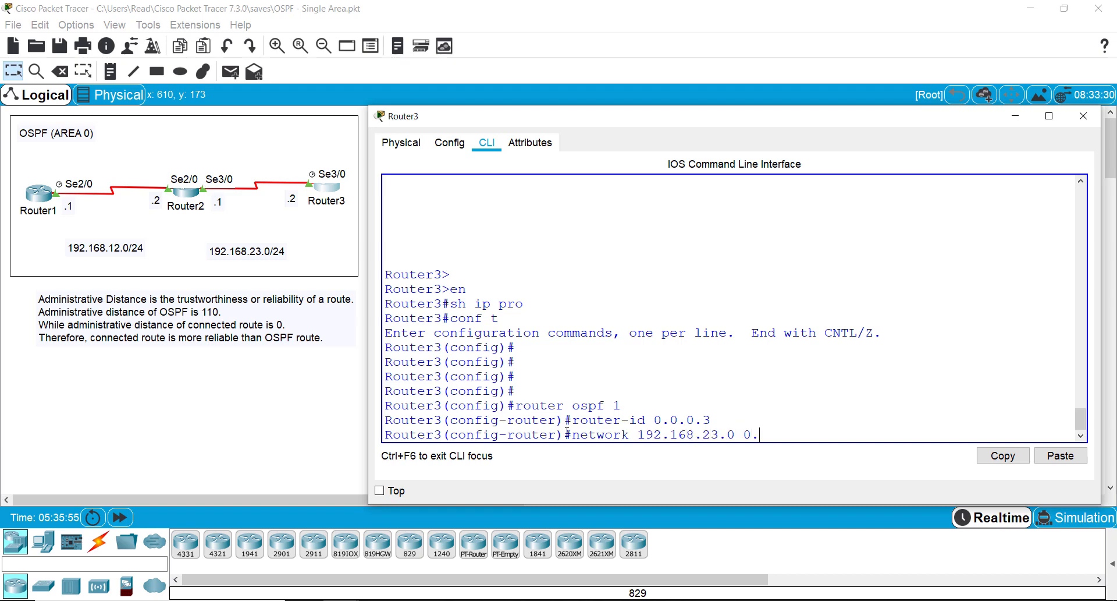
pyautogui.write('0.0.255 area')
pyautogui.write(' 0')
pyautogui.press('Return')
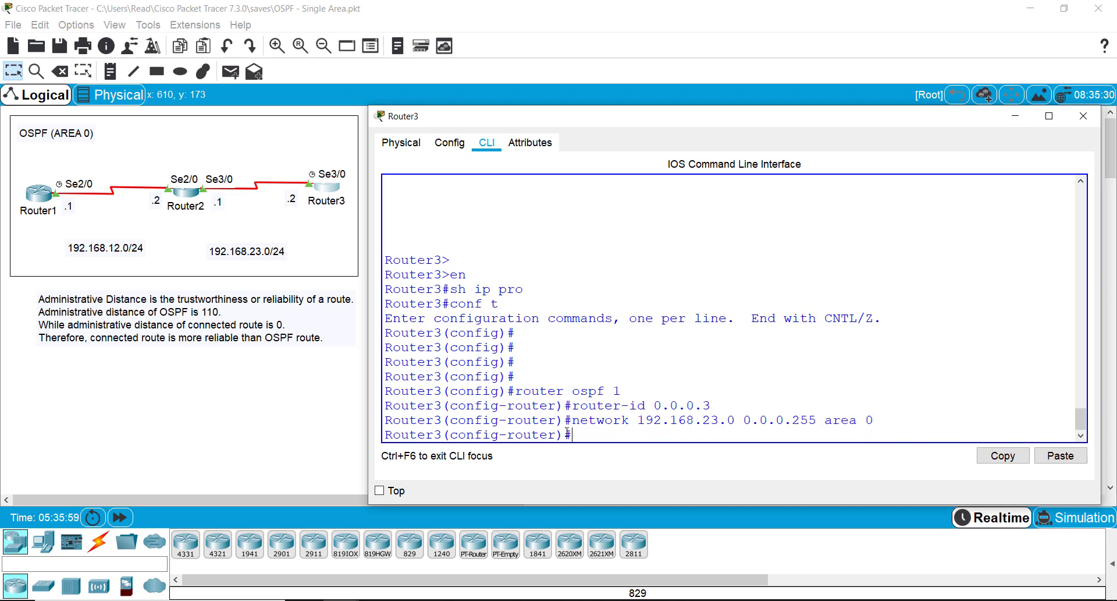
pyautogui.write('exit')
pyautogui.press('Return')
pyautogui.press('Return')
pyautogui.press('Return')
pyautogui.press('Return')
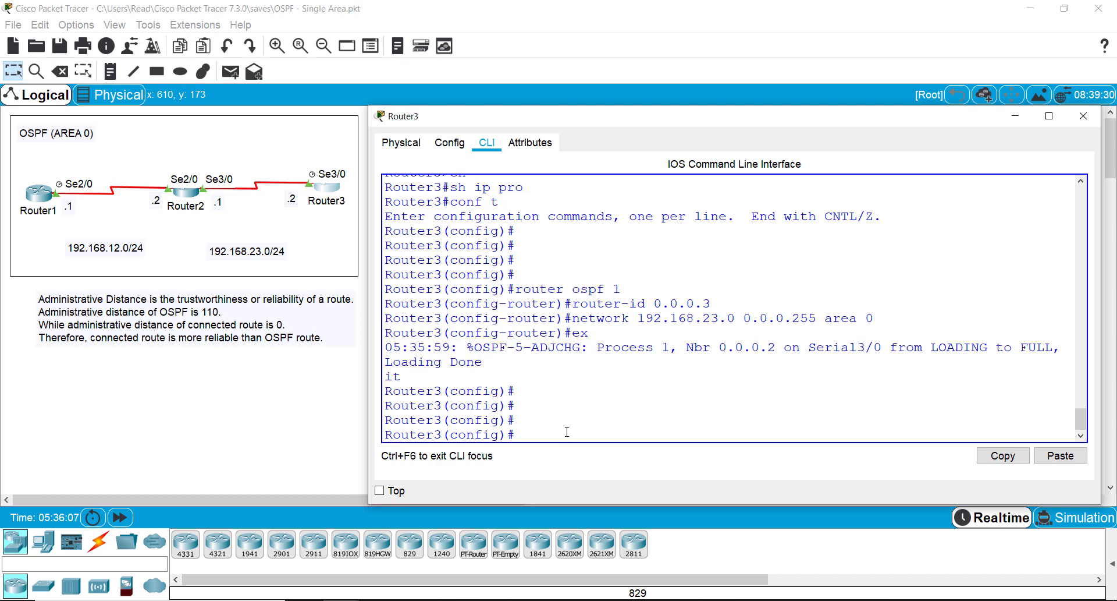
# On Router1, display the IP routing table from global configuration mode with "do sh ip route"
pyautogui.click(41, 194)
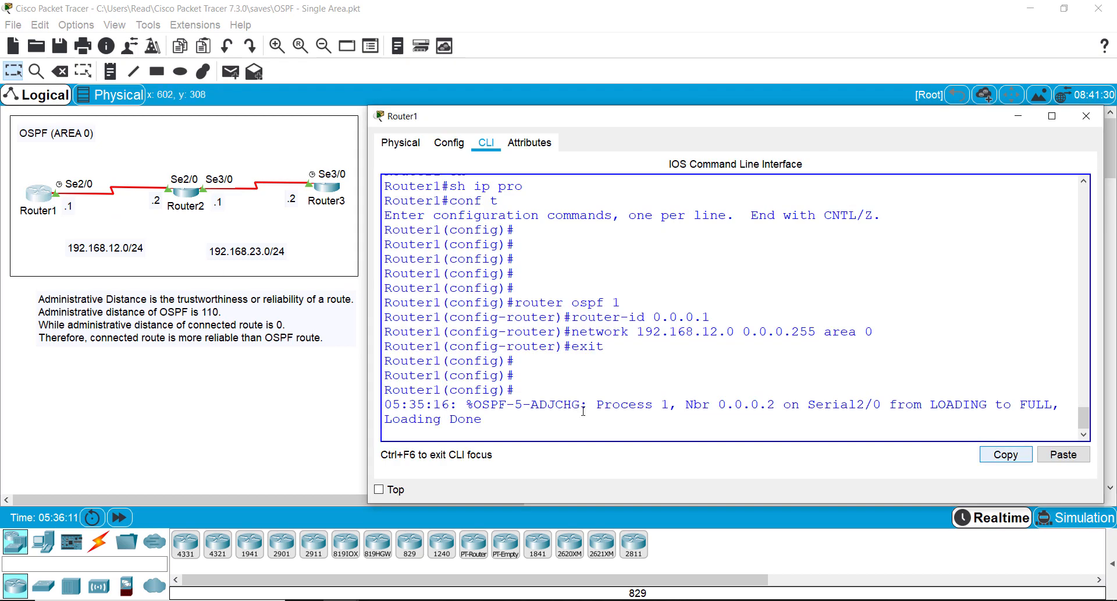
pyautogui.press('Return')
pyautogui.press('Return')
pyautogui.press('Return')
pyautogui.press('Return')
pyautogui.press('Return')
pyautogui.write('do sh ip route')
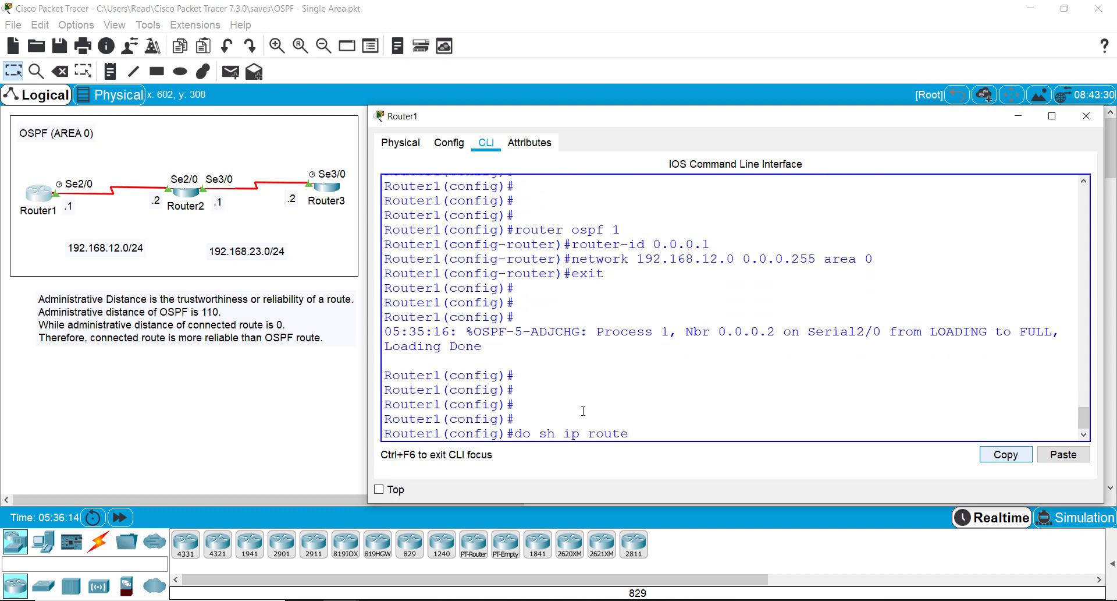
pyautogui.press('Return')
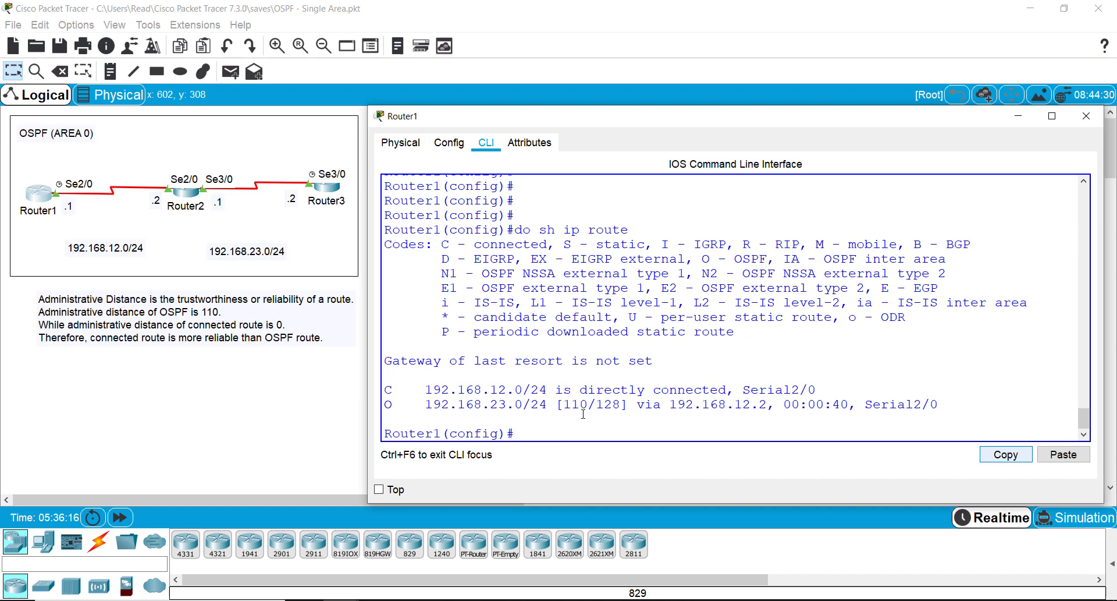
# Highlight the connected and OSPF route entries in Router1's routing table, including the administrative distance of the OSPF route
pyautogui.click(583, 413)
pyautogui.moveTo(396, 387); pyautogui.dragTo(942, 406)
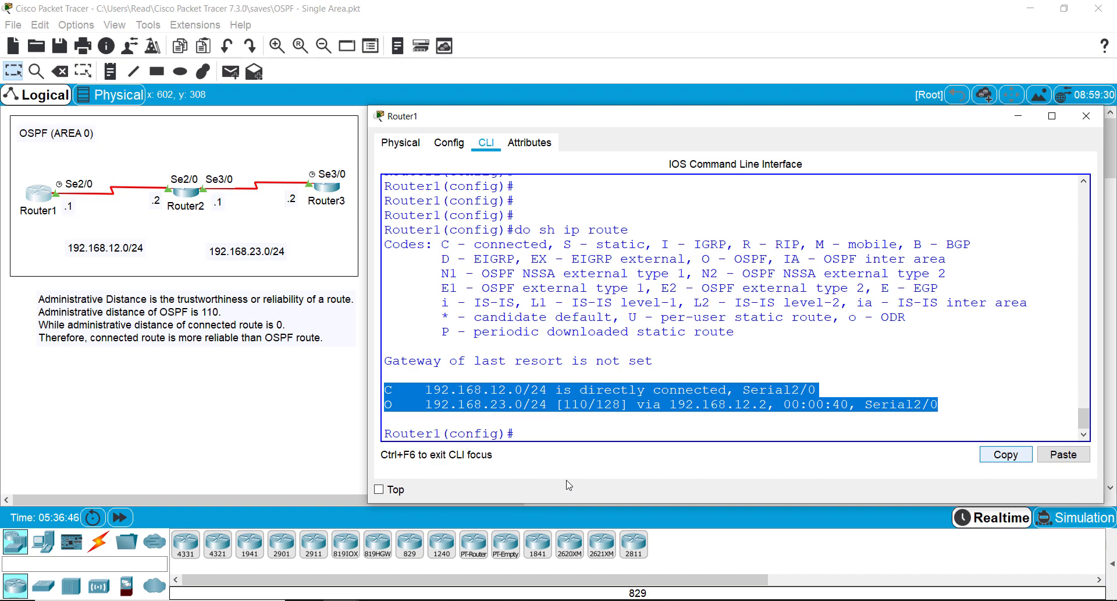
pyautogui.click(583, 408)
pyautogui.moveTo(563, 406); pyautogui.dragTo(588, 406)
pyautogui.click(591, 459)
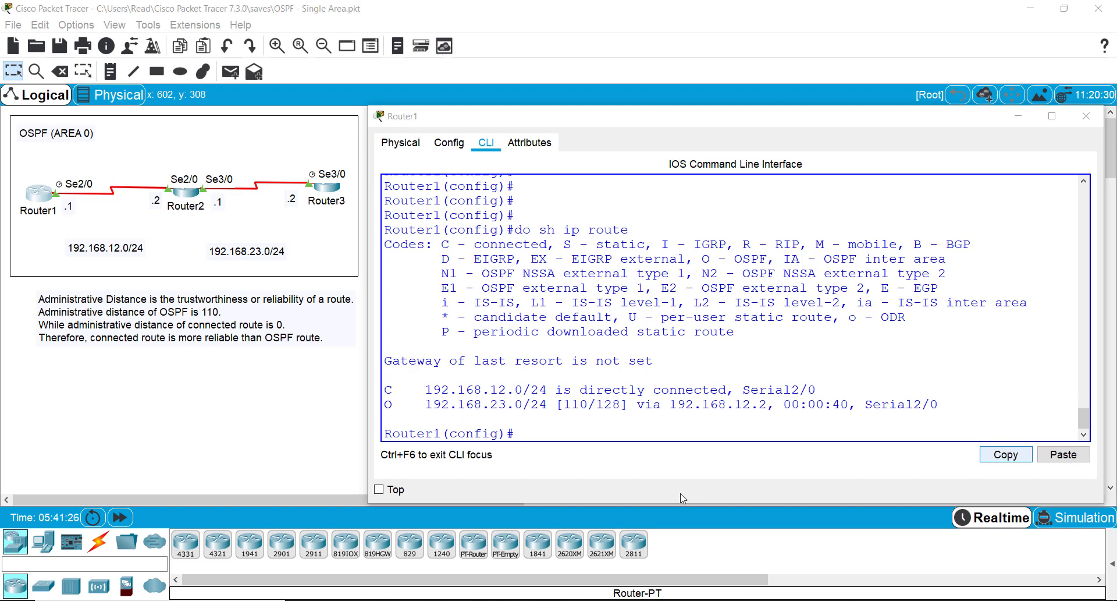
pyautogui.moveTo(563, 400); pyautogui.dragTo(585, 402)
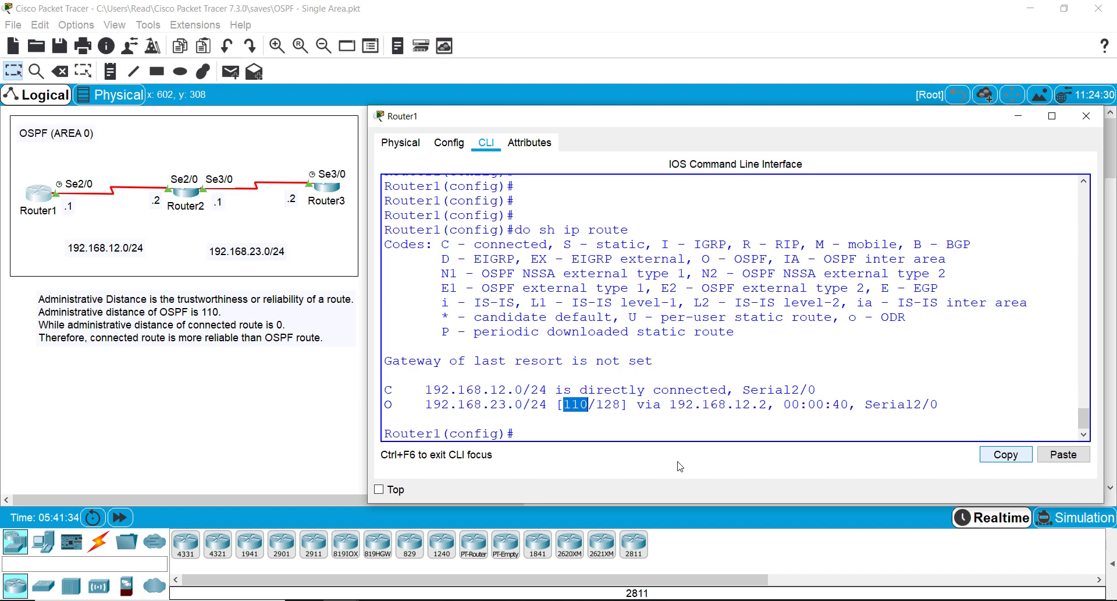
# On Router2, display the IP routing table with "do sh ip route" and highlight its route entries
pyautogui.click(186, 197)
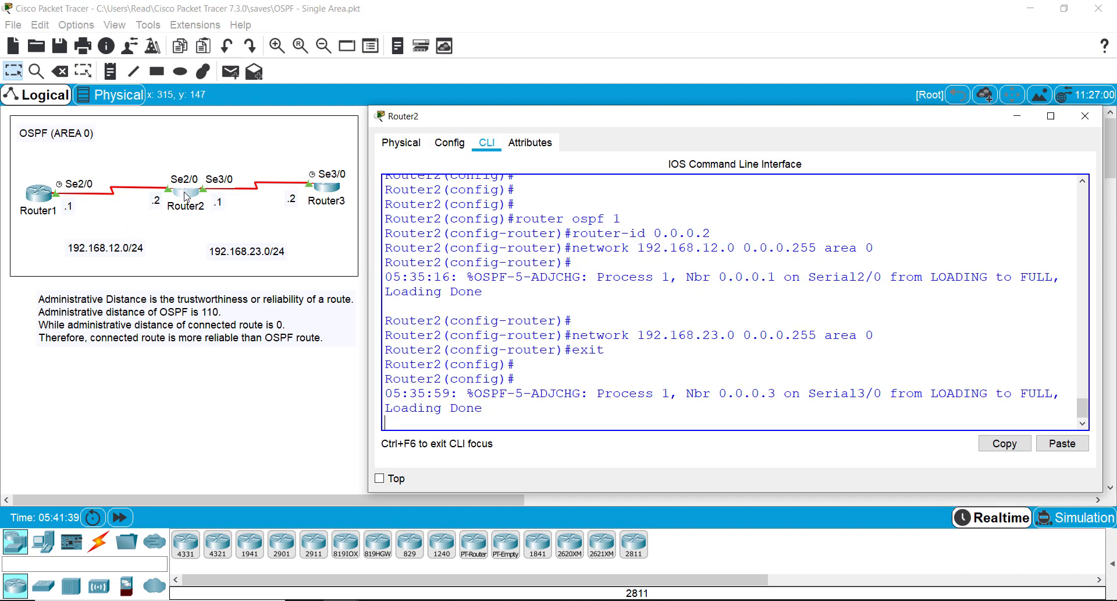
pyautogui.press('Return')
pyautogui.press('Return')
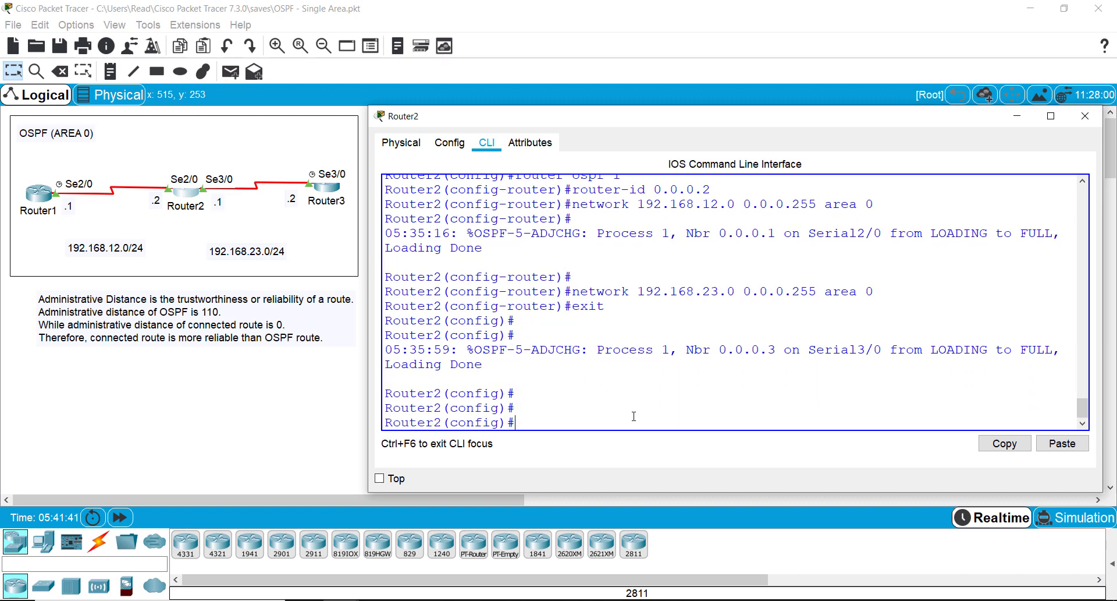
pyautogui.write('do sh ip route')
pyautogui.press('Return')
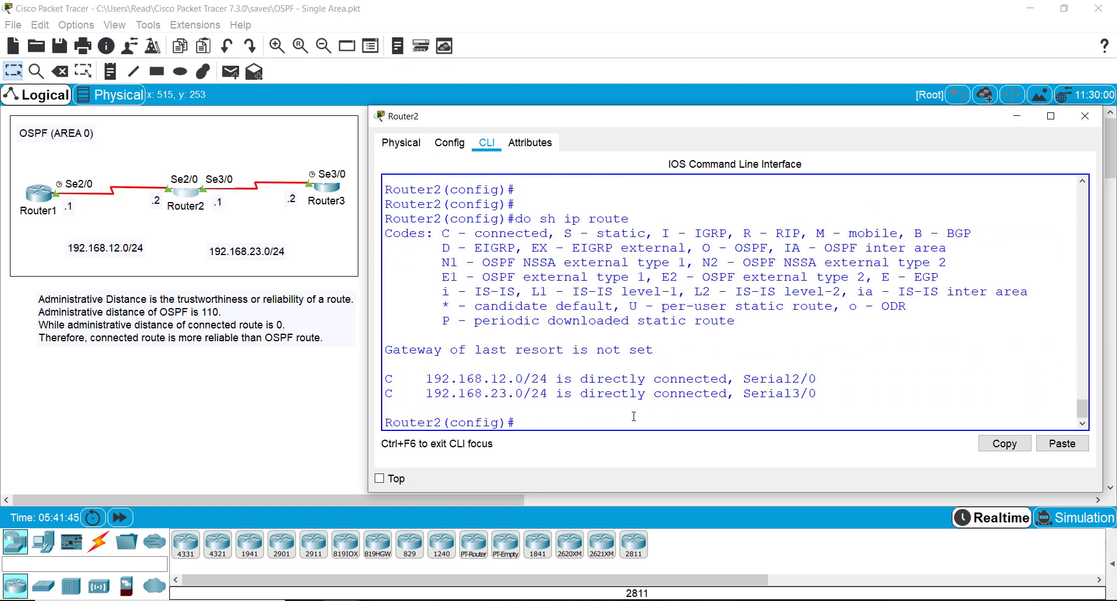
pyautogui.moveTo(388, 379); pyautogui.dragTo(836, 391)
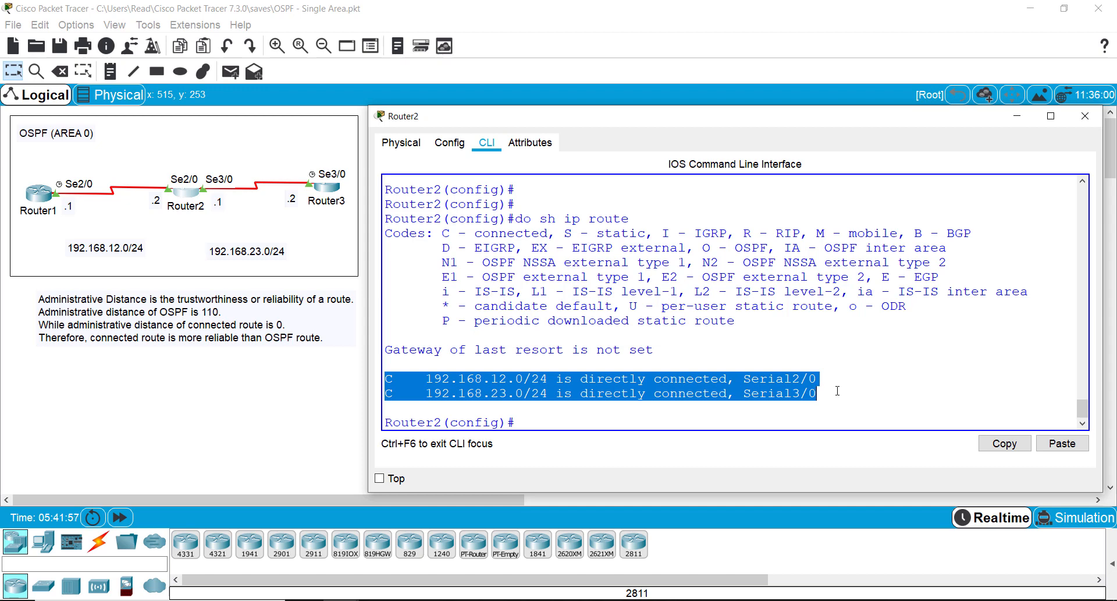
# On Router3, run "do sh ip route" and examine the OSPF route, its administrative distance and the connected route
pyautogui.click(333, 190)
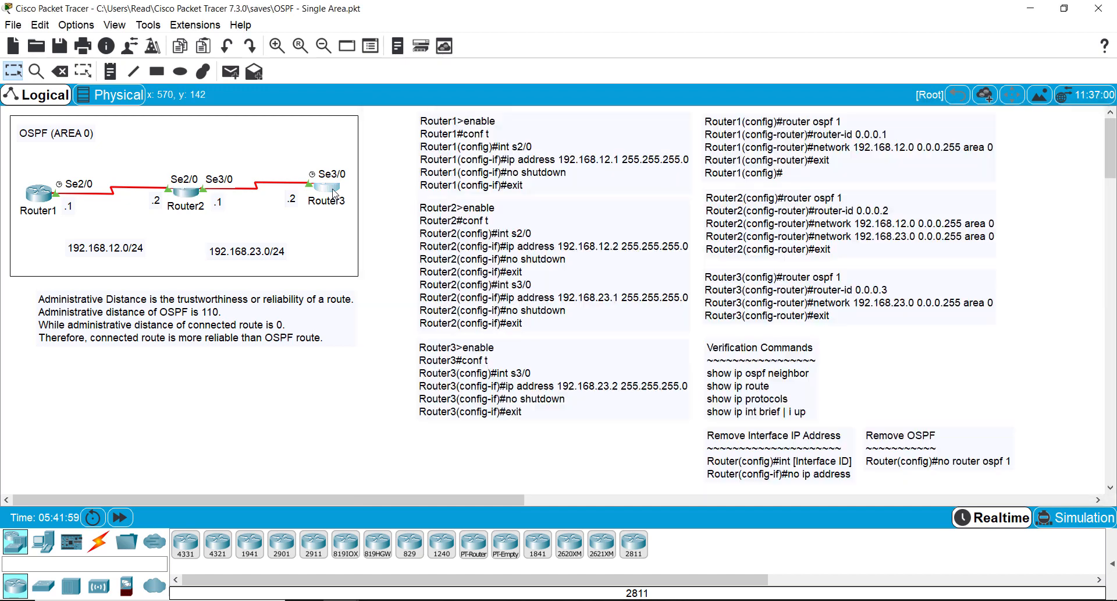
pyautogui.write('do sh ip route')
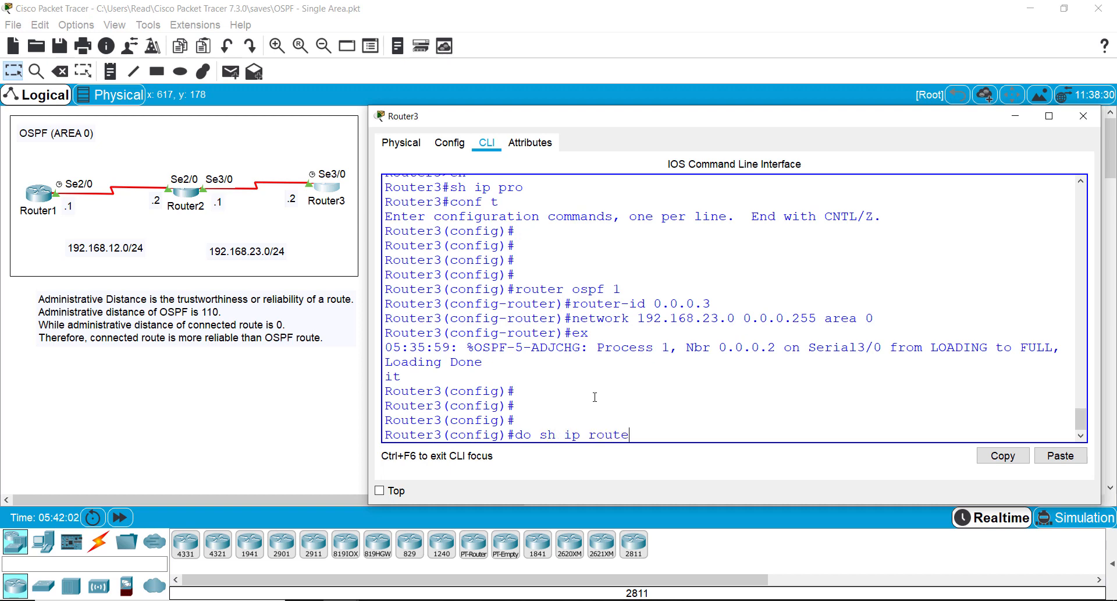
pyautogui.press('Return')
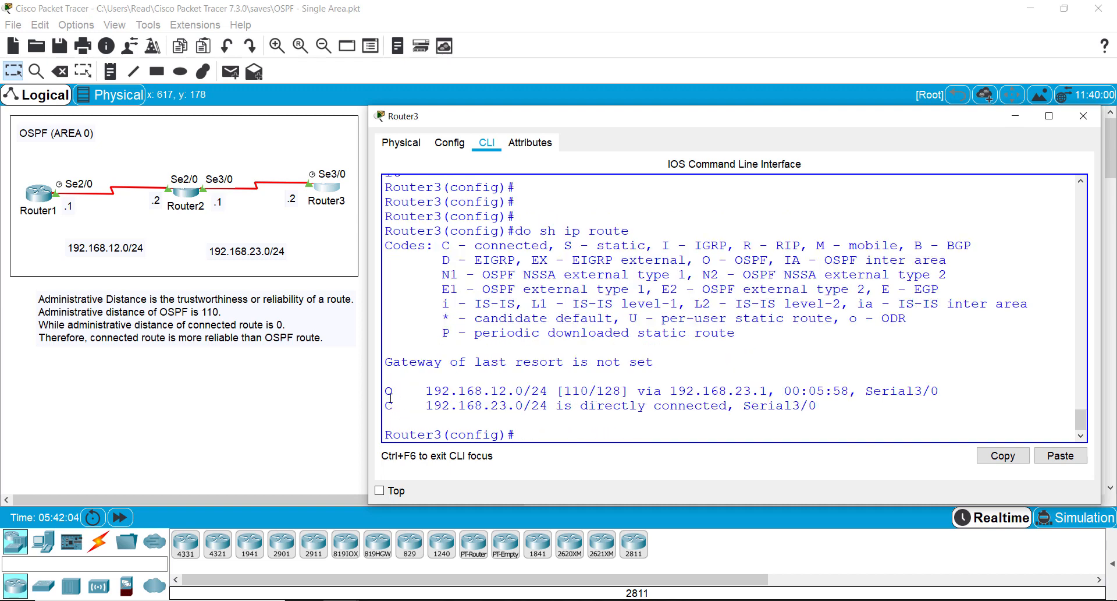
pyautogui.moveTo(386, 391); pyautogui.dragTo(640, 389)
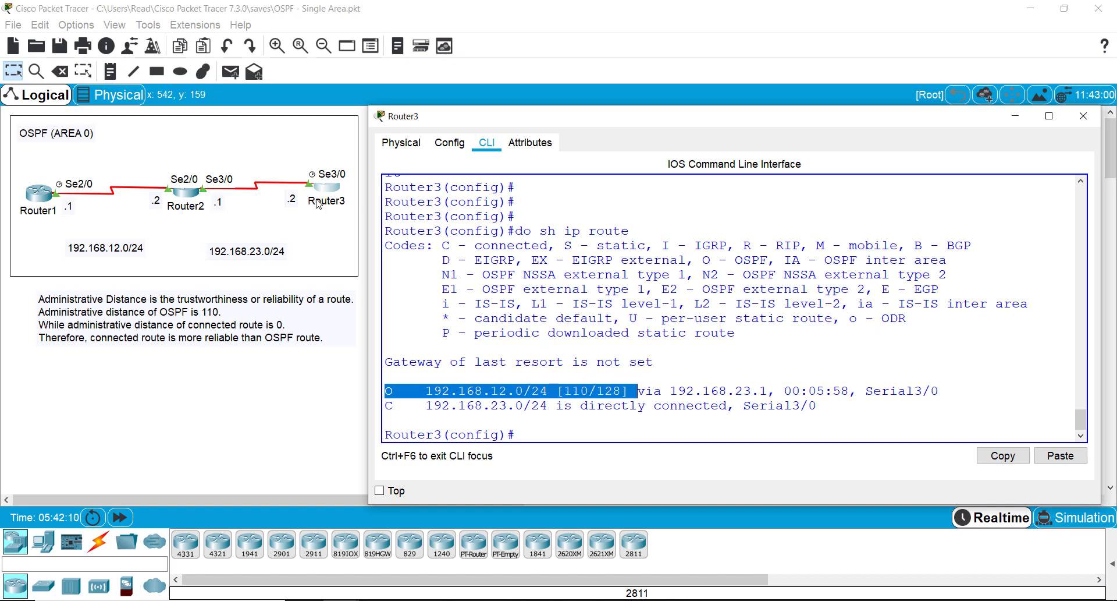
pyautogui.click(568, 391)
pyautogui.moveTo(564, 391); pyautogui.dragTo(588, 391)
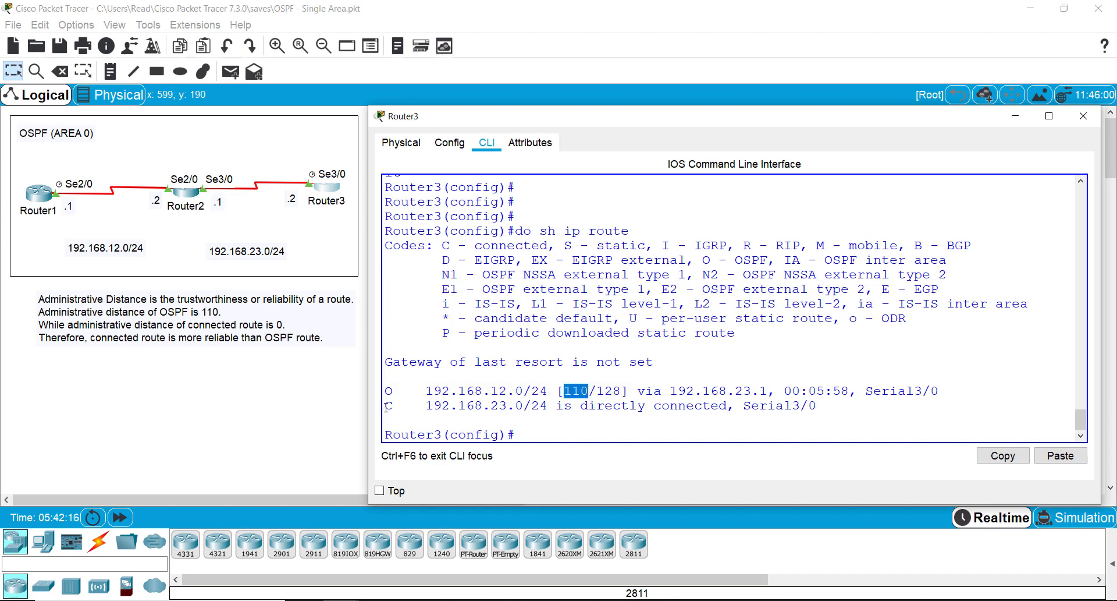
pyautogui.moveTo(389, 406); pyautogui.dragTo(818, 405)
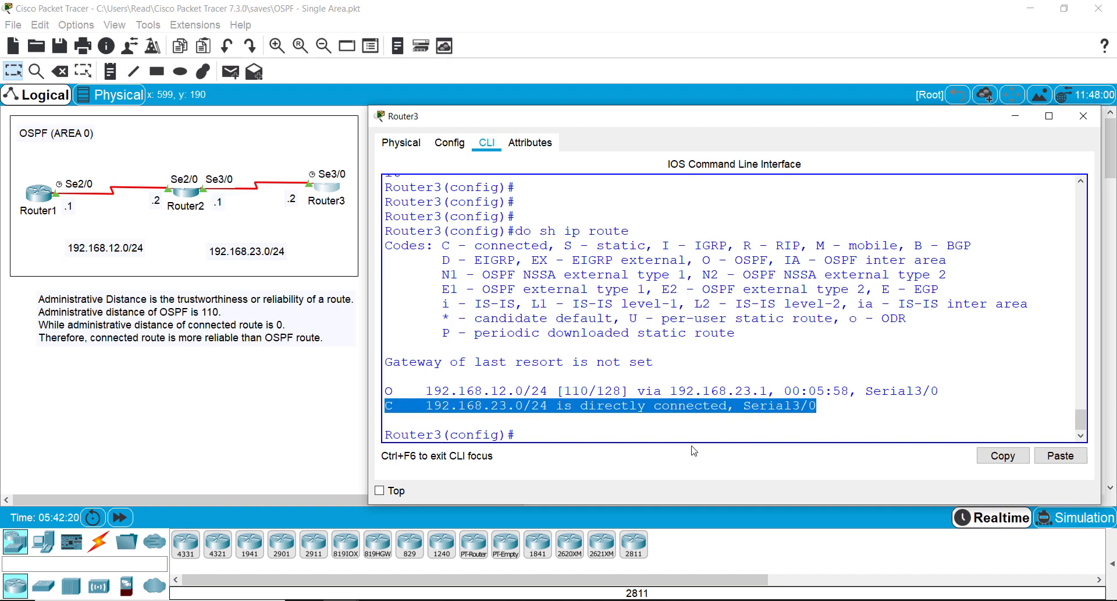
# On Router1, list the OSPF neighbors with "do sh ip ospf nei" and highlight the neighbor's ID and state
pyautogui.click(33, 200)
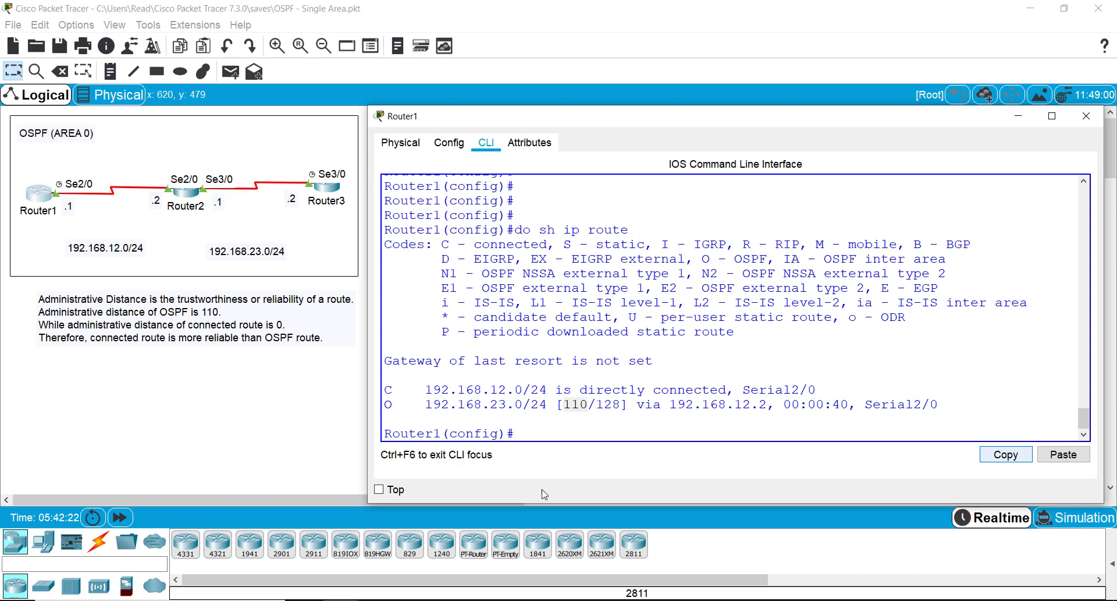
pyautogui.press('Return')
pyautogui.press('Return')
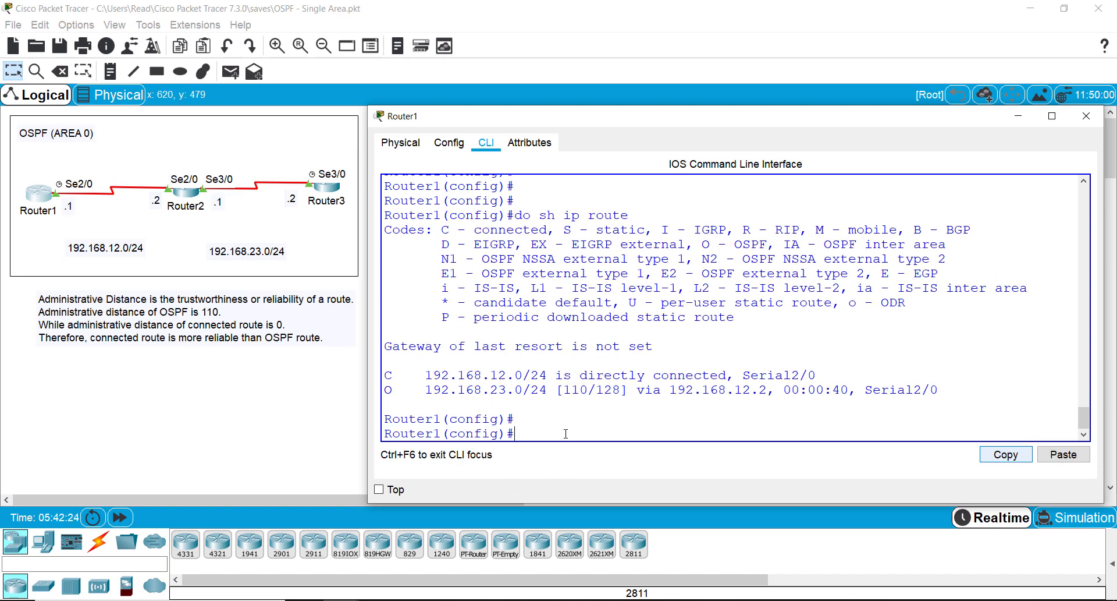
pyautogui.write('do sh ')
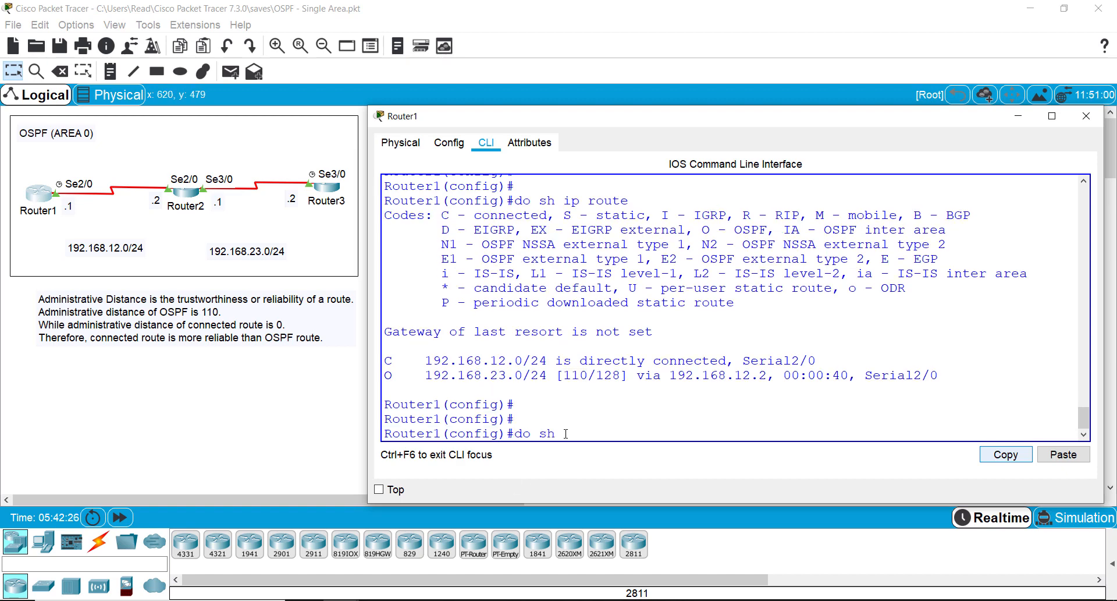
pyautogui.write('ip ospf nei')
pyautogui.press('Return')
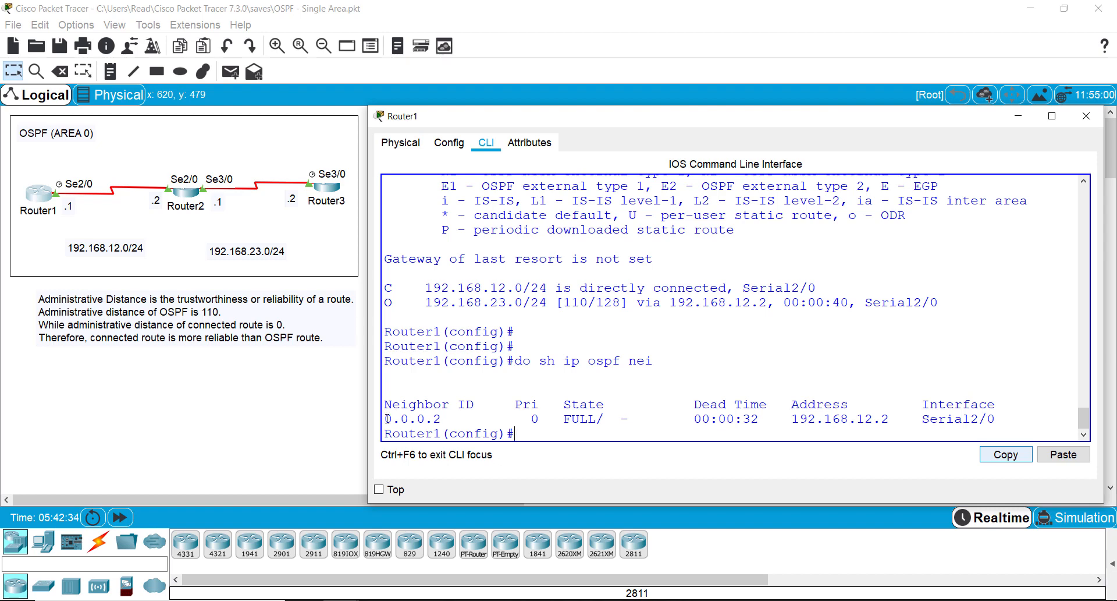
pyautogui.moveTo(386, 419); pyautogui.dragTo(637, 418)
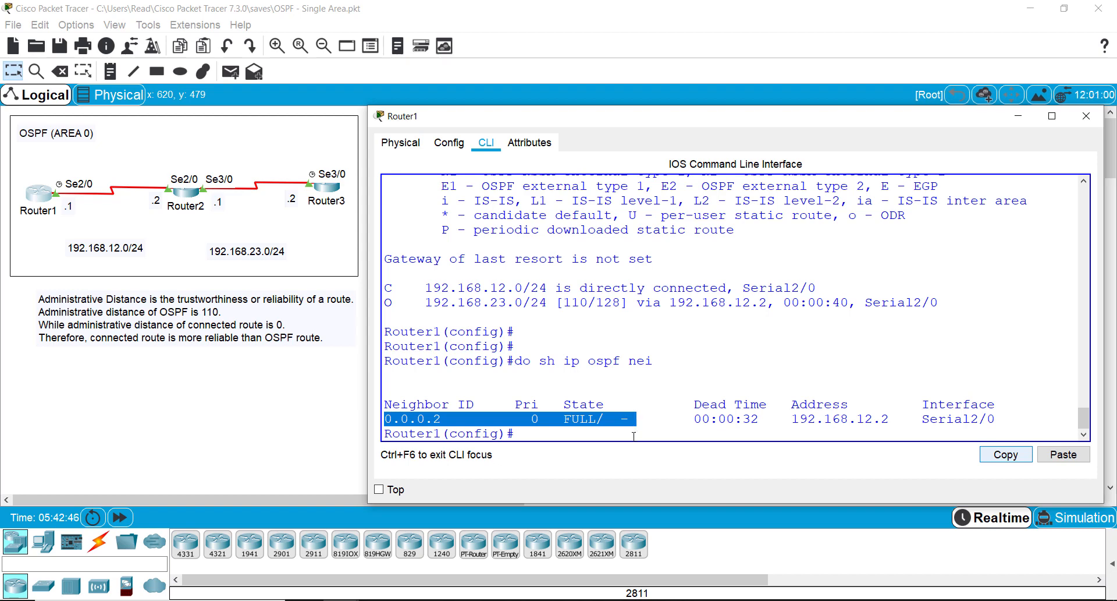
# On Router2, list the OSPF neighbors with "do sh ip ospf nei" and highlight the neighbor entries
pyautogui.click(188, 195)
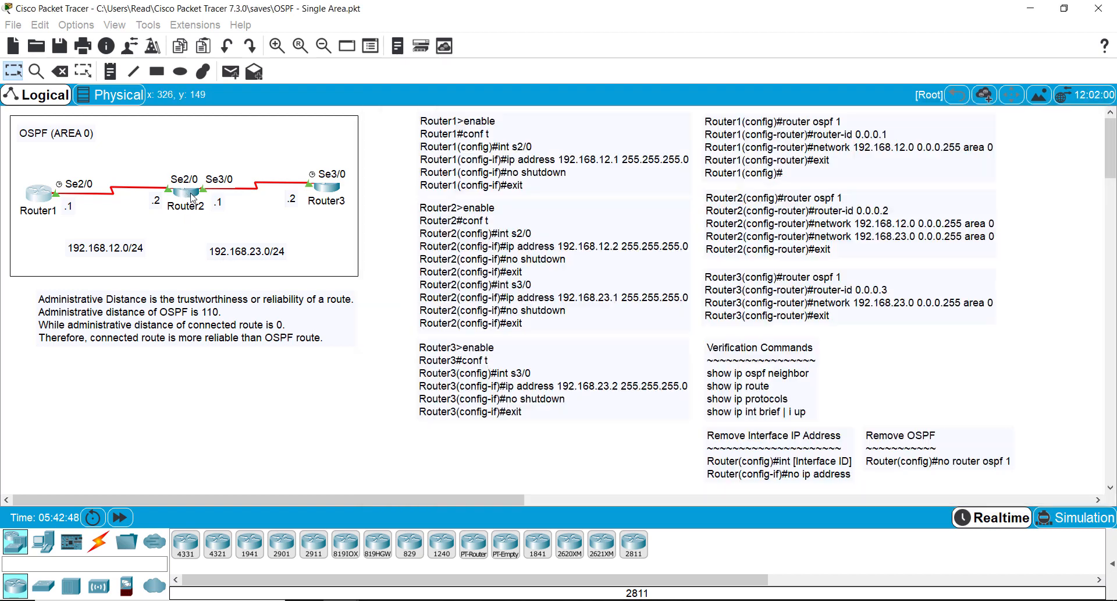
pyautogui.click(532, 422)
pyautogui.write('d')
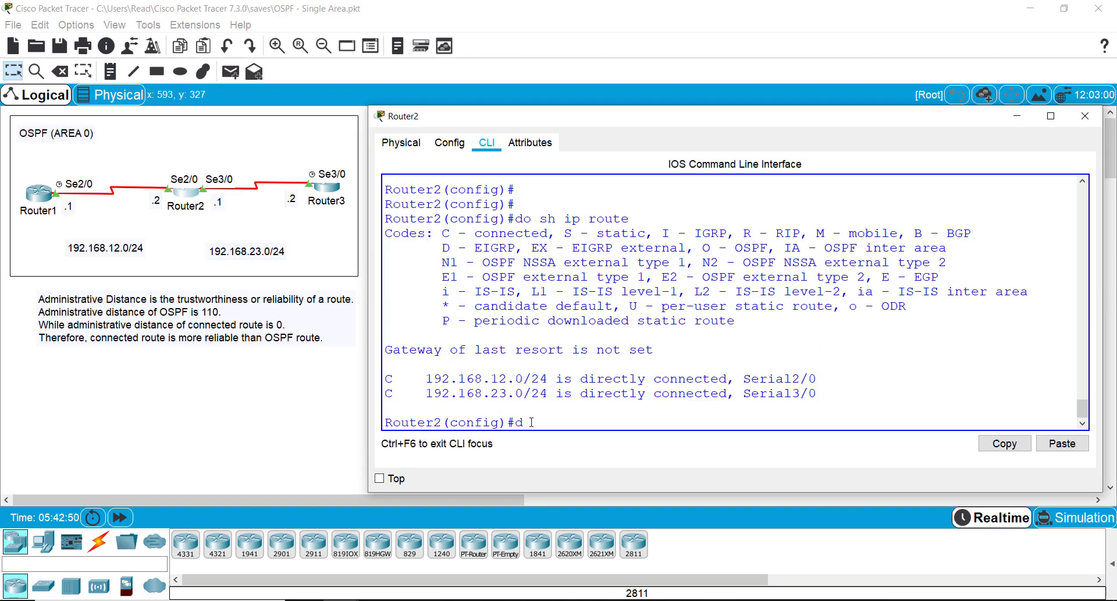
pyautogui.write('o sh ip ospf nei')
pyautogui.press('Return')
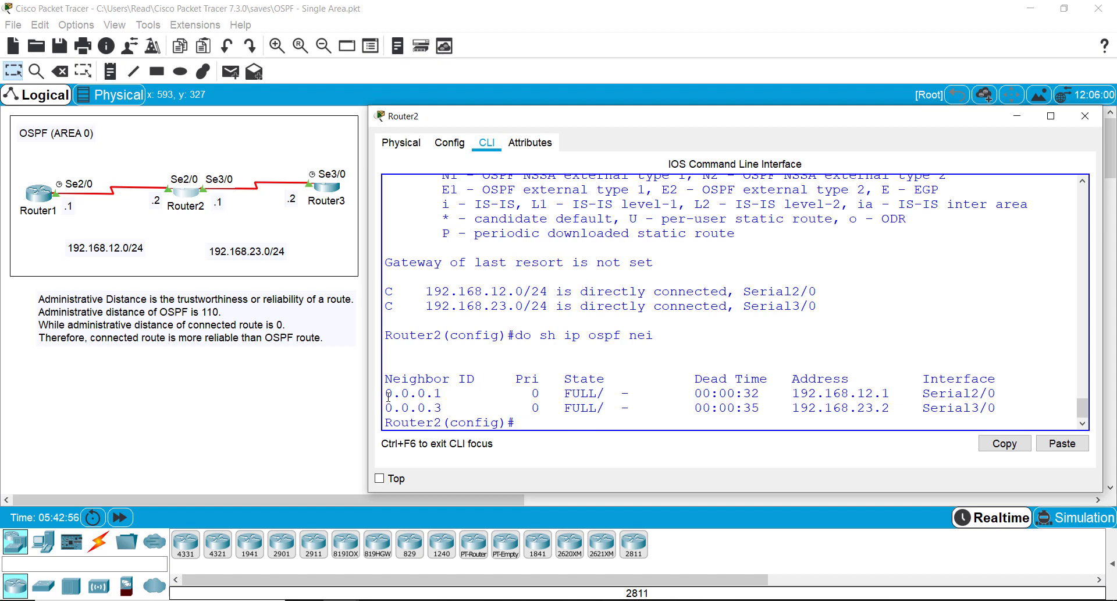
pyautogui.moveTo(385, 393); pyautogui.dragTo(610, 403)
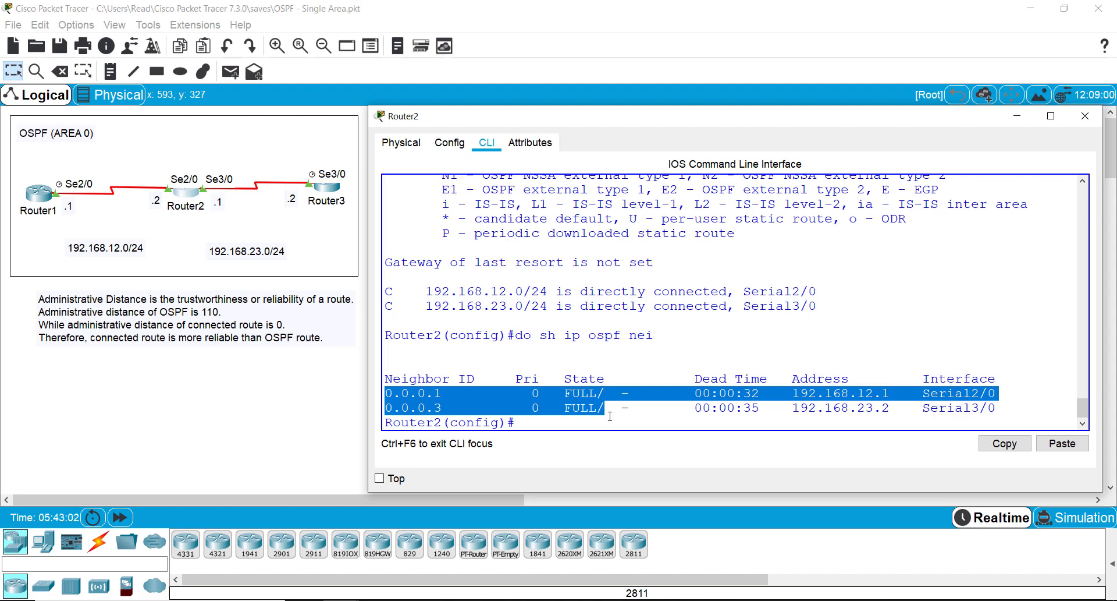
# On Router3, list the OSPF neighbors with "do sh ip ospf nei" and check the neighbor's ID and state
pyautogui.click(327, 199)
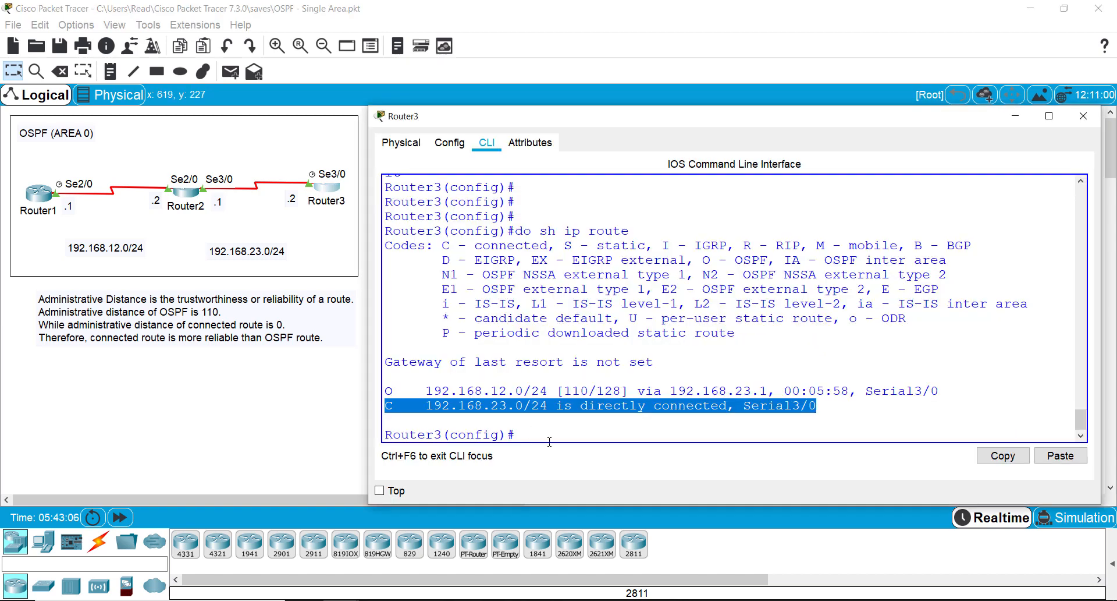
pyautogui.click(549, 437)
pyautogui.write('do sh ip')
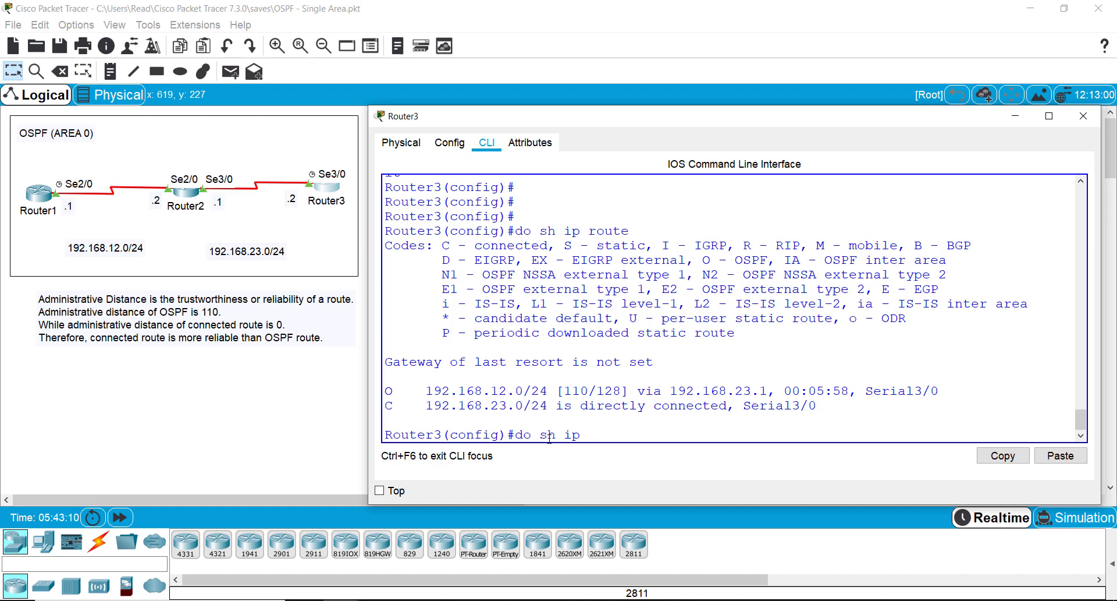
pyautogui.write(' ospf nei')
pyautogui.press('Return')
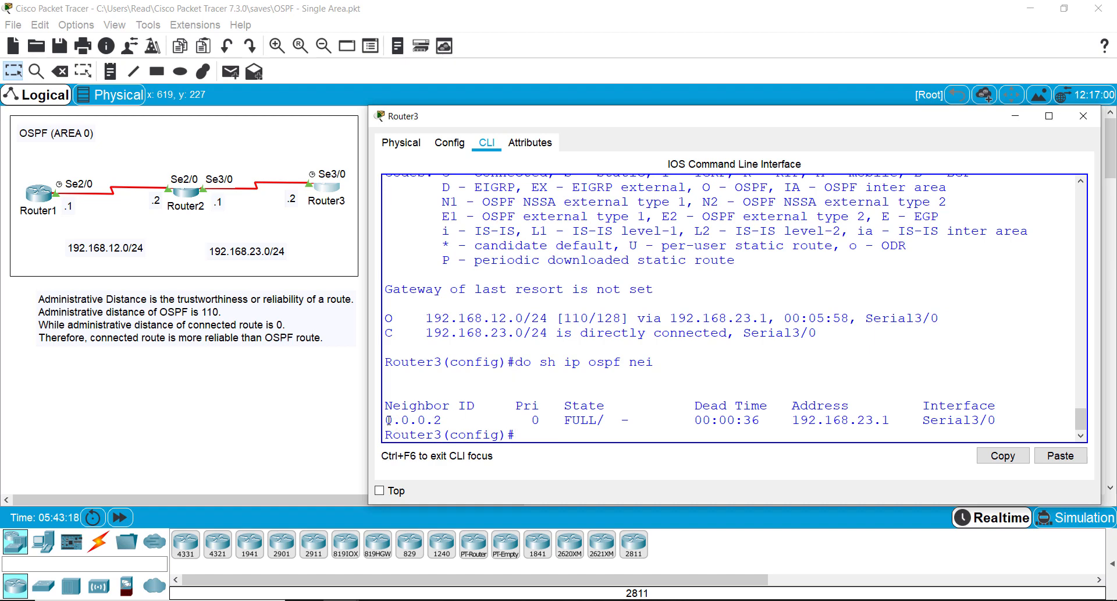
pyautogui.moveTo(387, 419); pyautogui.dragTo(617, 425)
pyautogui.click(608, 436)
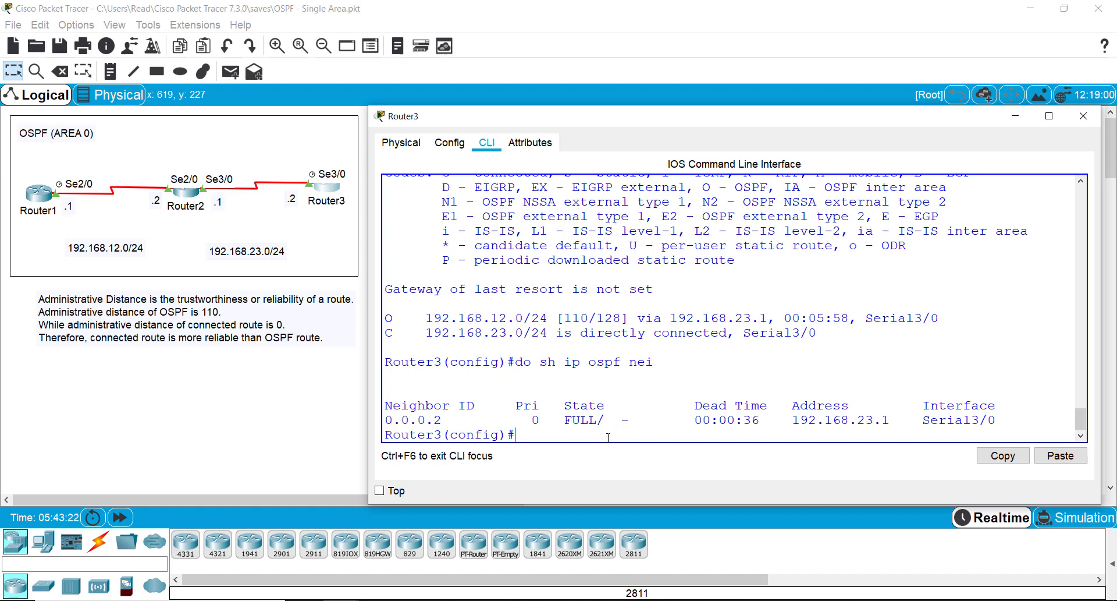